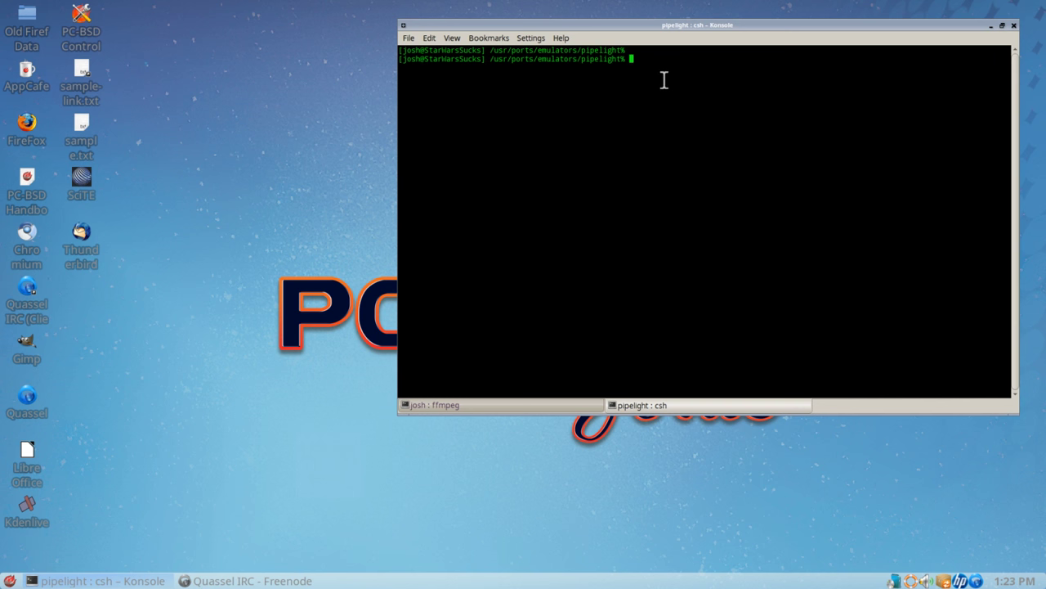
Download and extract the ports tree with sudo portsnap fetch extract, authenticating with the account password.
type("sudo portsnap fetch extract")
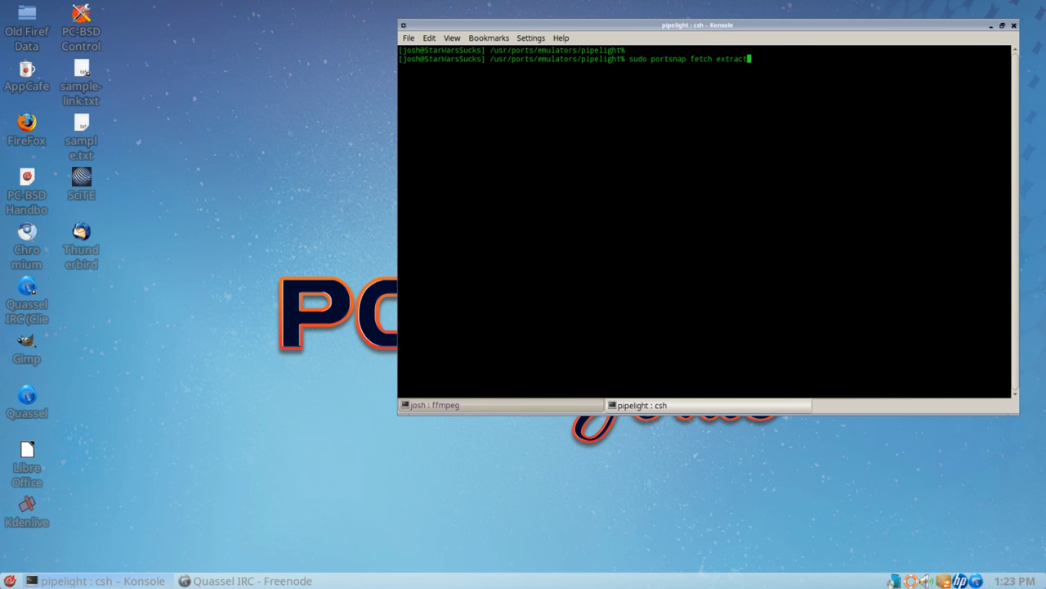
key("Return")
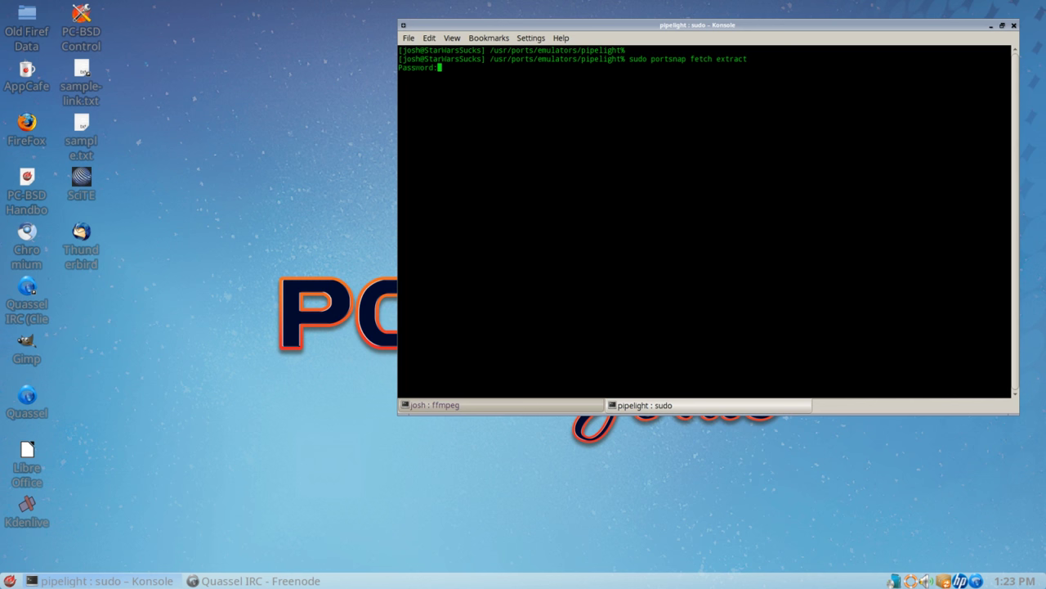
key("Return")
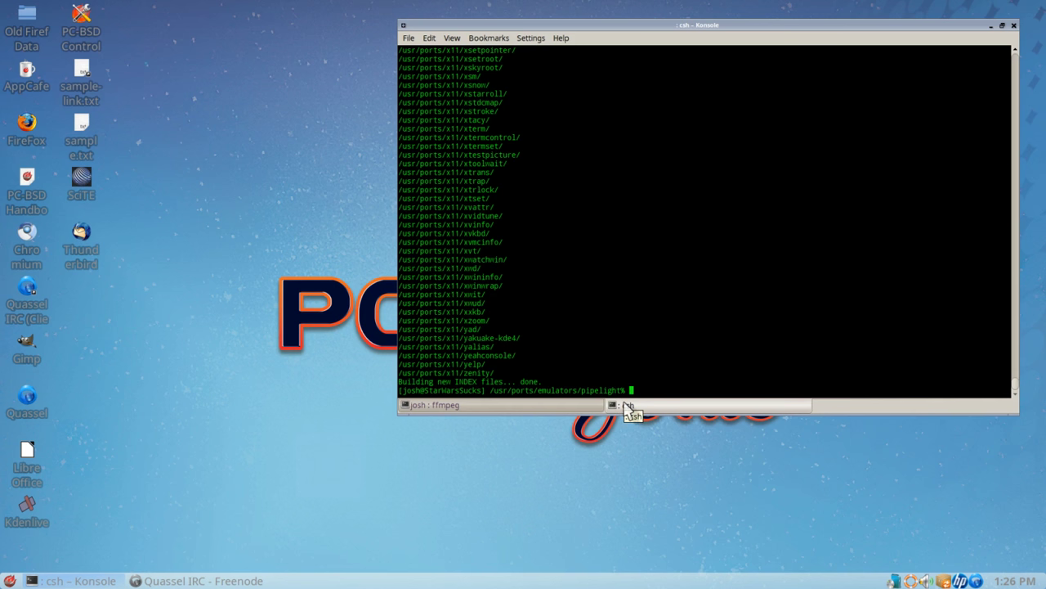
List the current directory's contents and try to move up to its parent directory.
type("ls")
key("Return")
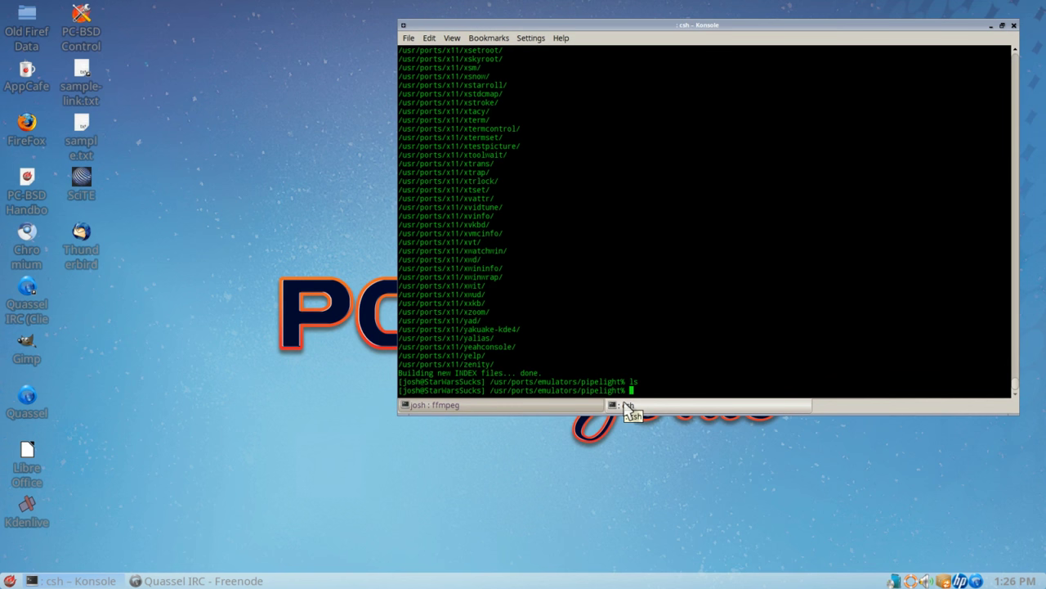
type("cd ..")
key("Return")
Change to the /usr/ports/emulators/pipelight/ directory and list its files.
type("cd ")
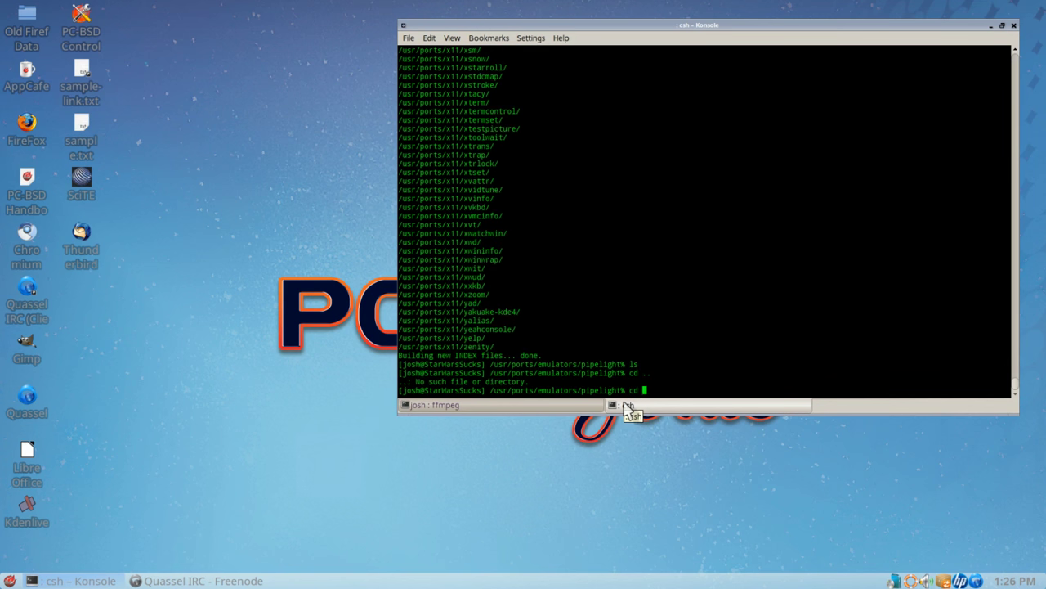
type("/usr/ports/emulators/")
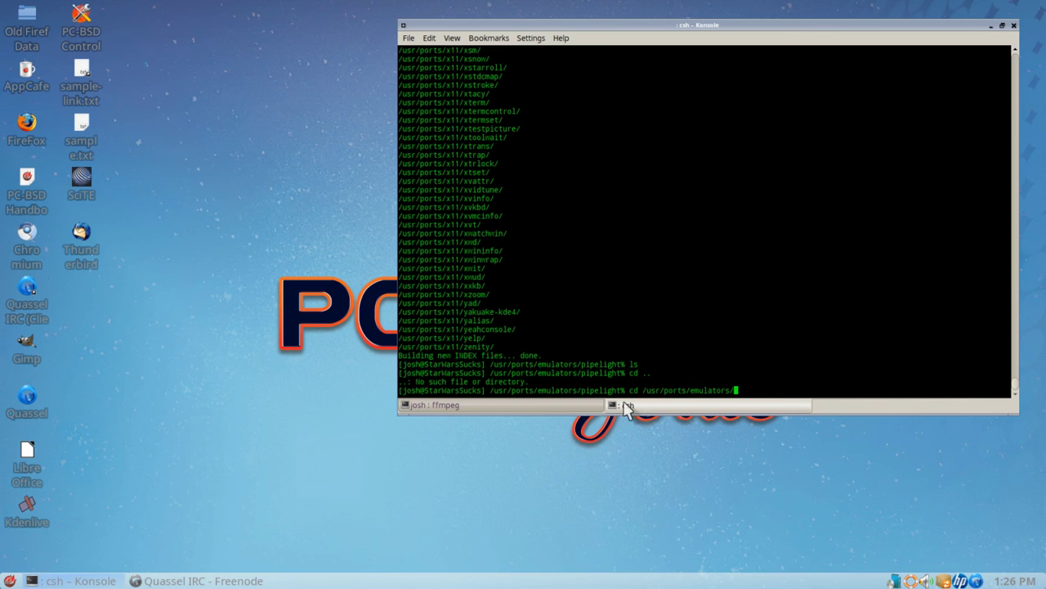
type("pipelight/")
key("Return")
type("ls")
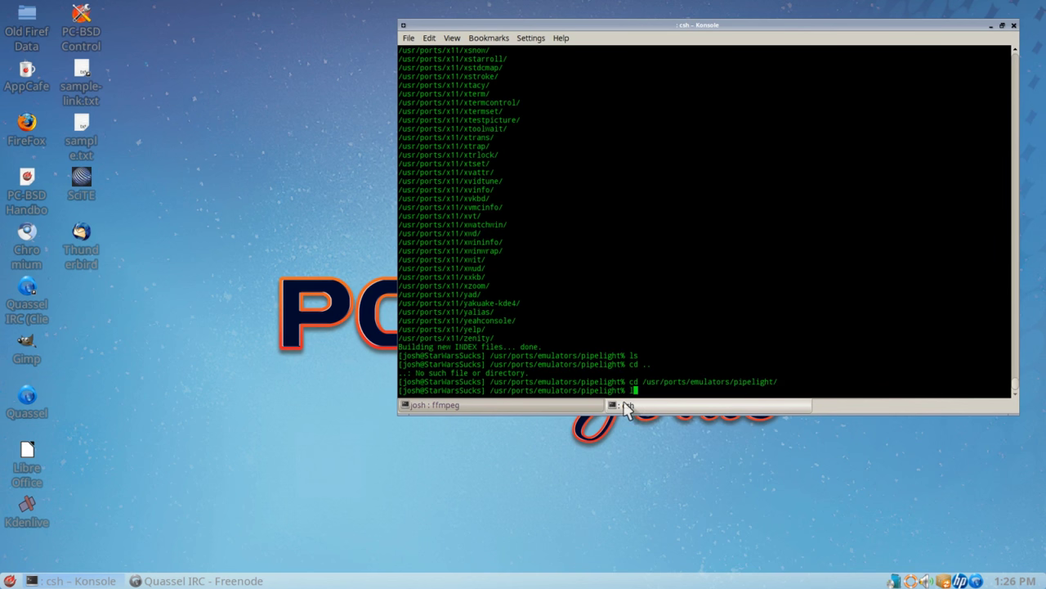
key("Return")
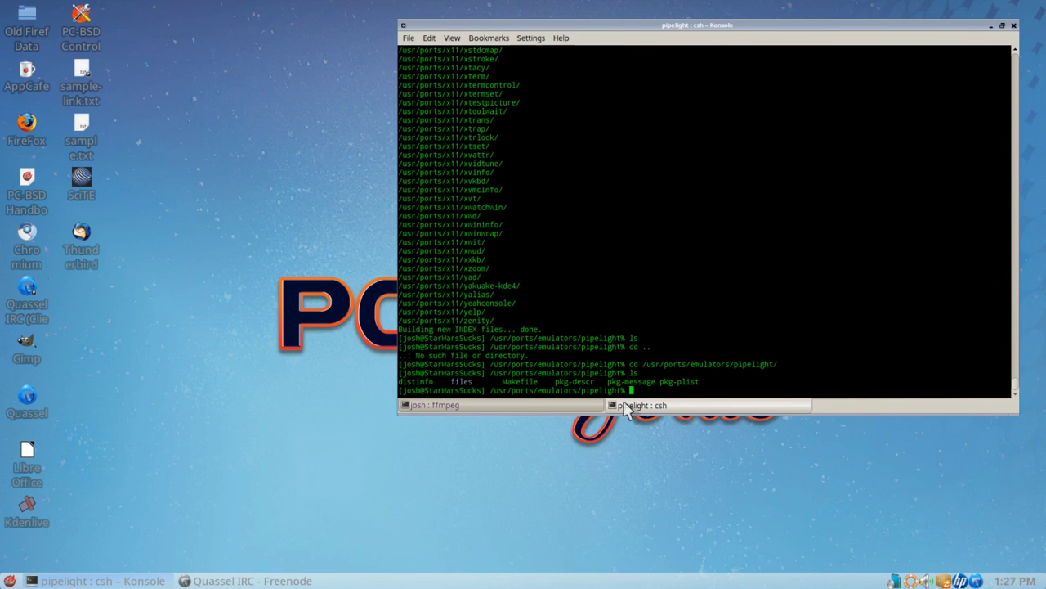
Try to build and install the Pipelight port with sudo make install.
type("sudo m")
type("ake install")
key("Return")
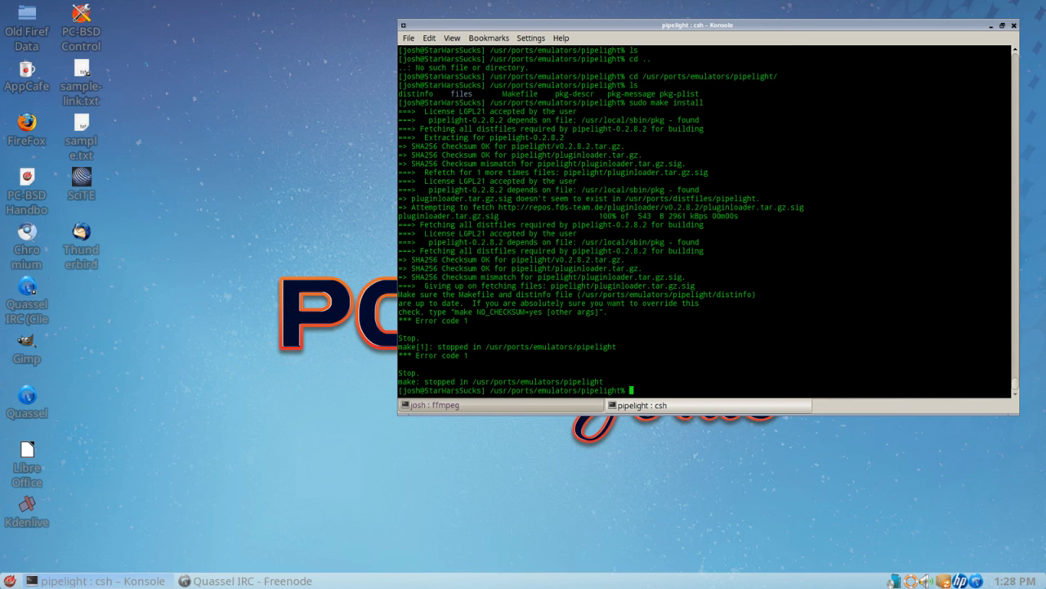
Regenerate the port's checksums with sudo make makesum and run sudo make install again.
type("sudo make makesum")
key("Return")
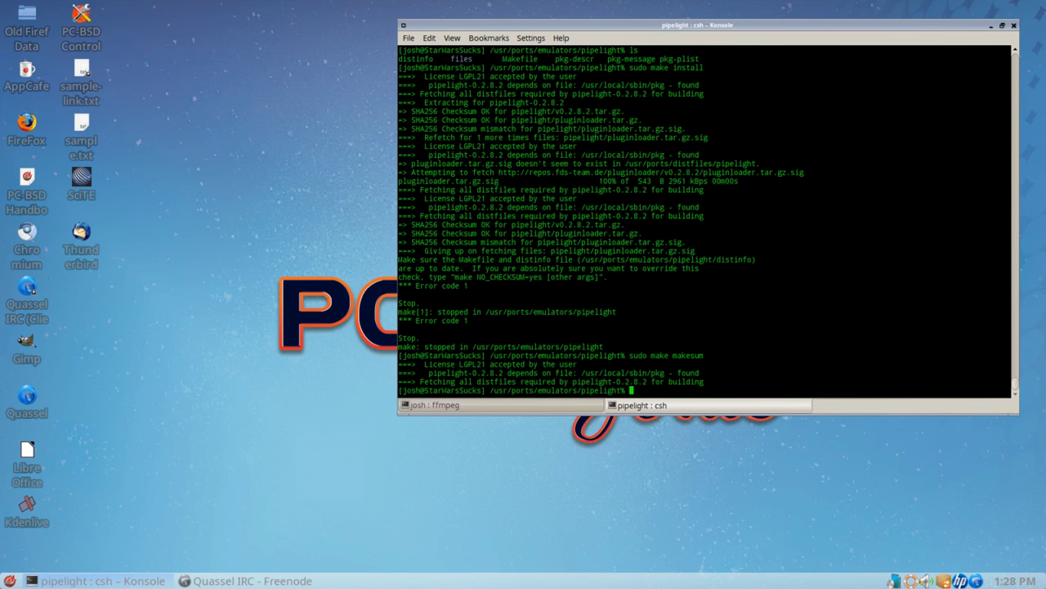
key("Up")
key("Up")
key("Return")
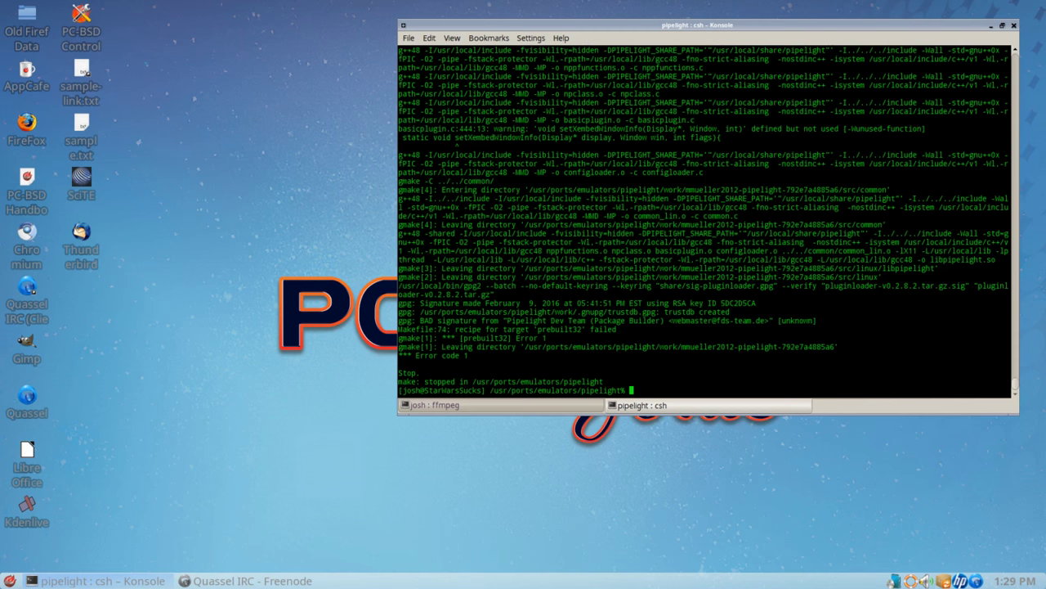
Rerun the Pipelight port installation with the -i option to ignore errors, and refresh the shell's command table with rehash.
key("Up")
type("-i")
key("Return")
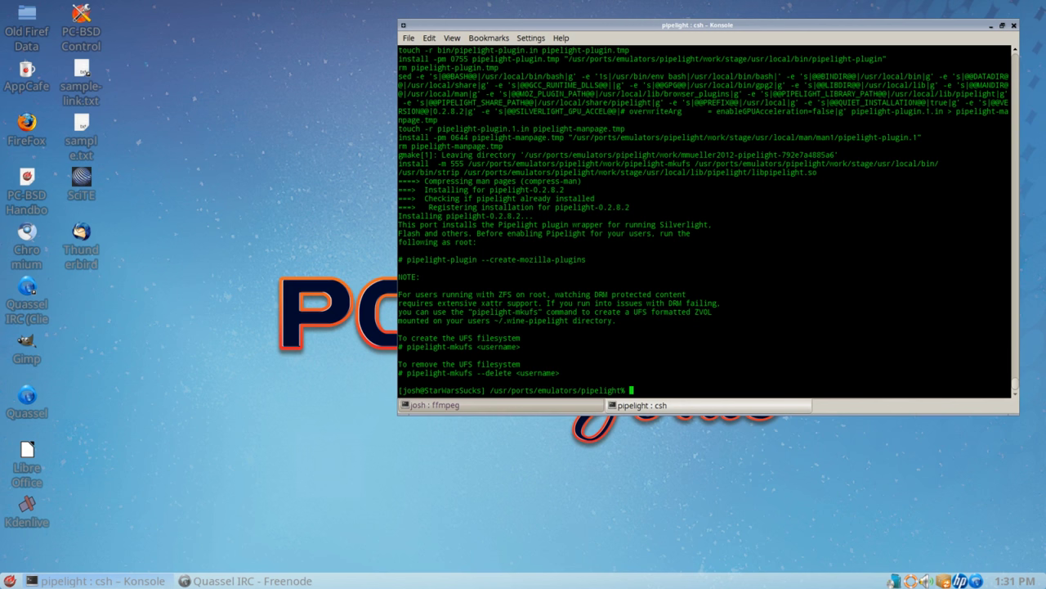
type("rehash")
key("Return")
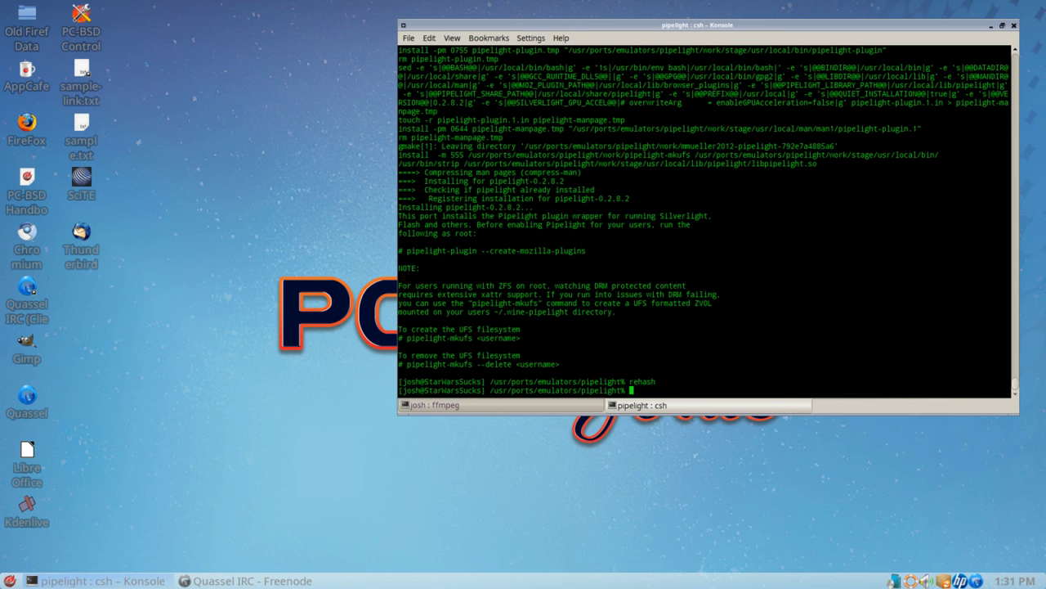
Create the Pipelight UFS filesystem for the user's account with sudo pipelight-mkufs and the account's username.
type("sudo pipelight mkufs josh")
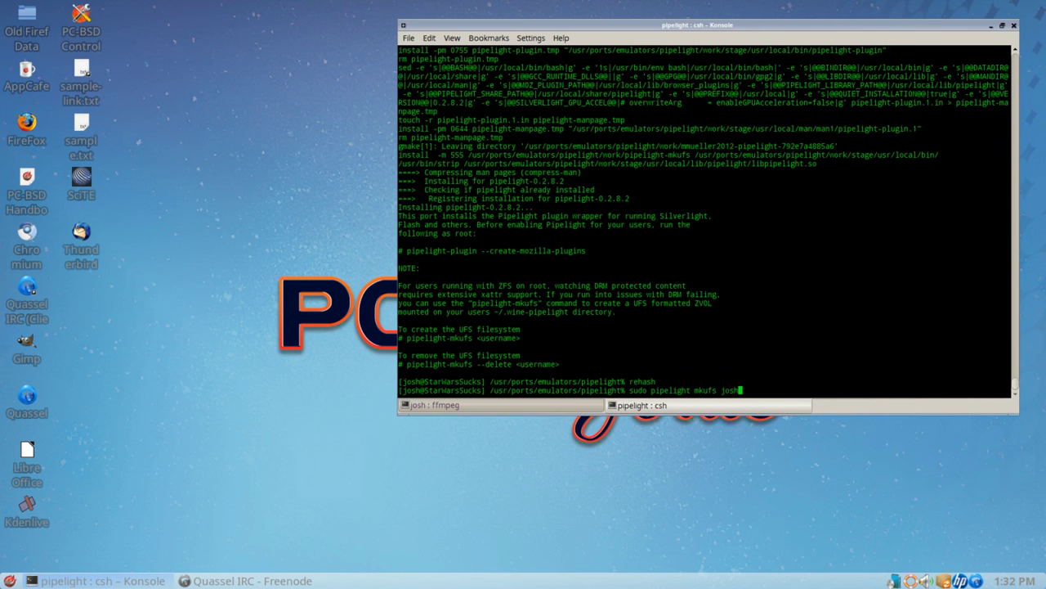
key("Return")
key("Up")
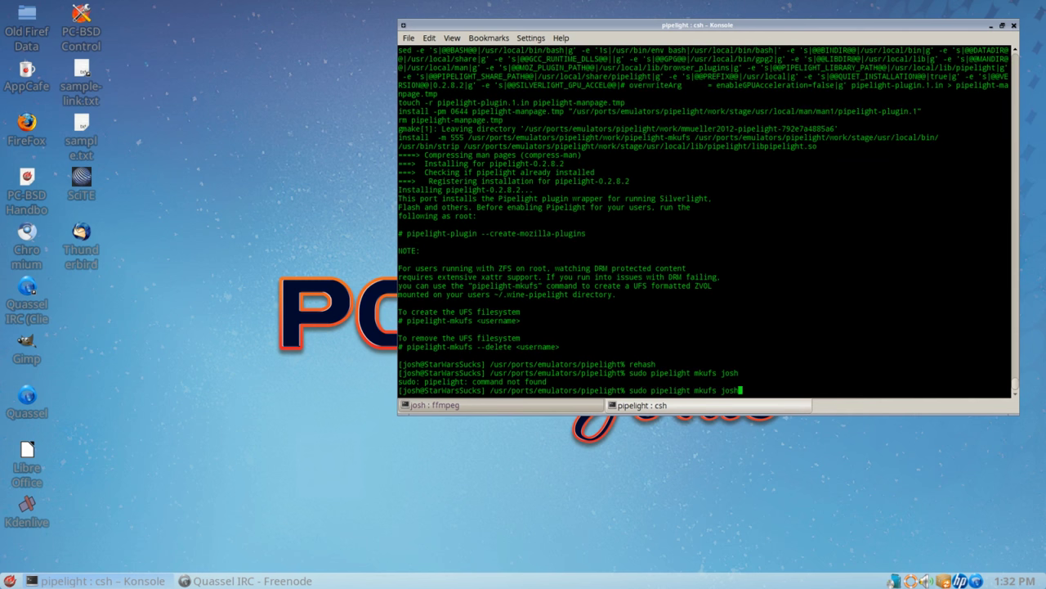
key("Left")
key("Left")
key("Left")
key("Left")
key("Left")
key("Left")
key("Left")
key("Left")
key("Left")
key("Left")
type("-")
key("Return")
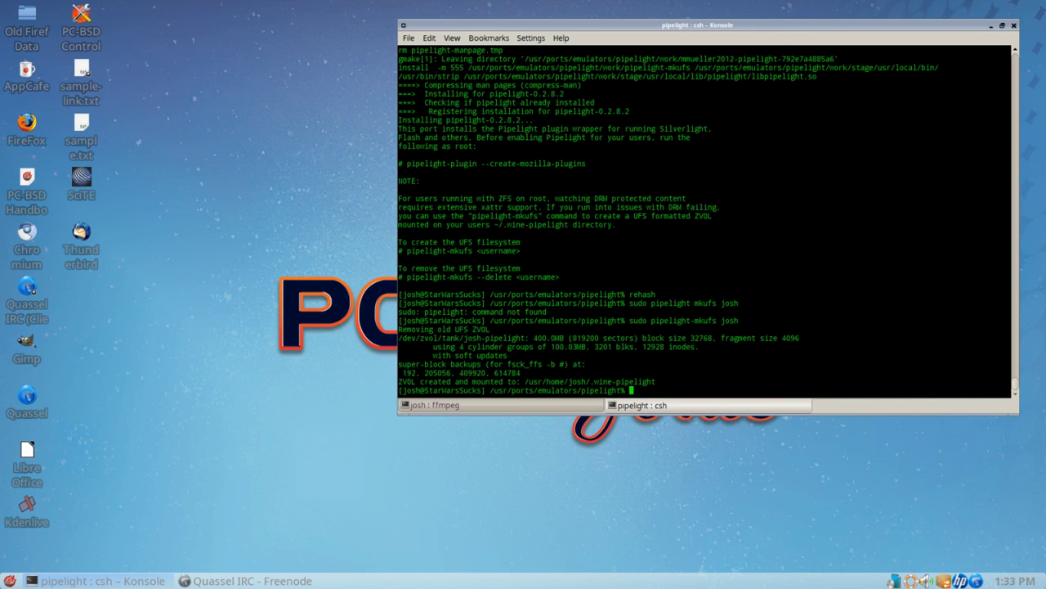
Run winecfg and accept the Wine configuration with Windows 7 as the Windows version.
type("winec")
key("Tab")
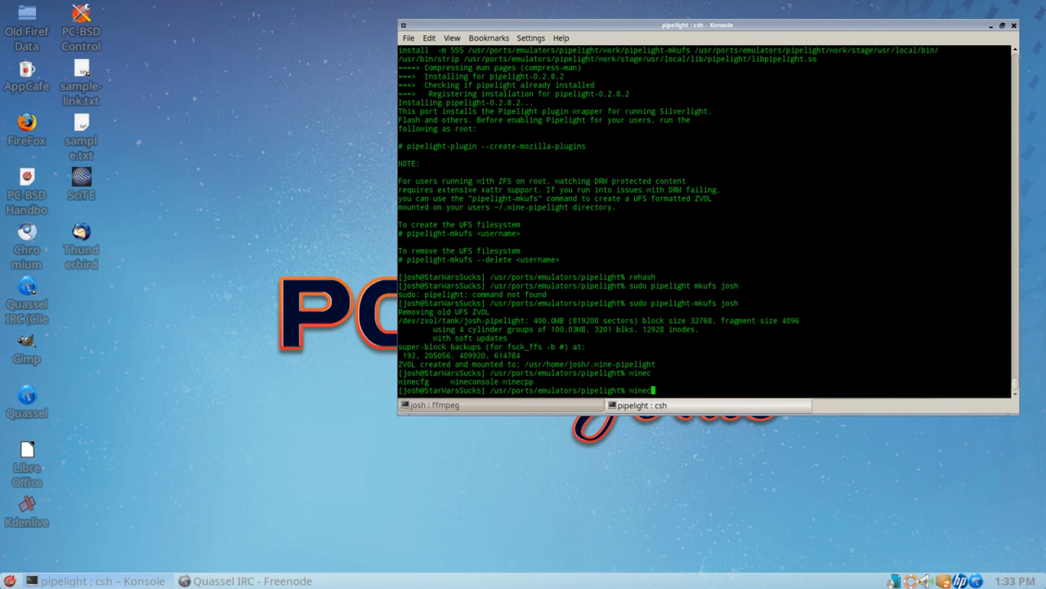
type("fg")
key("Return")
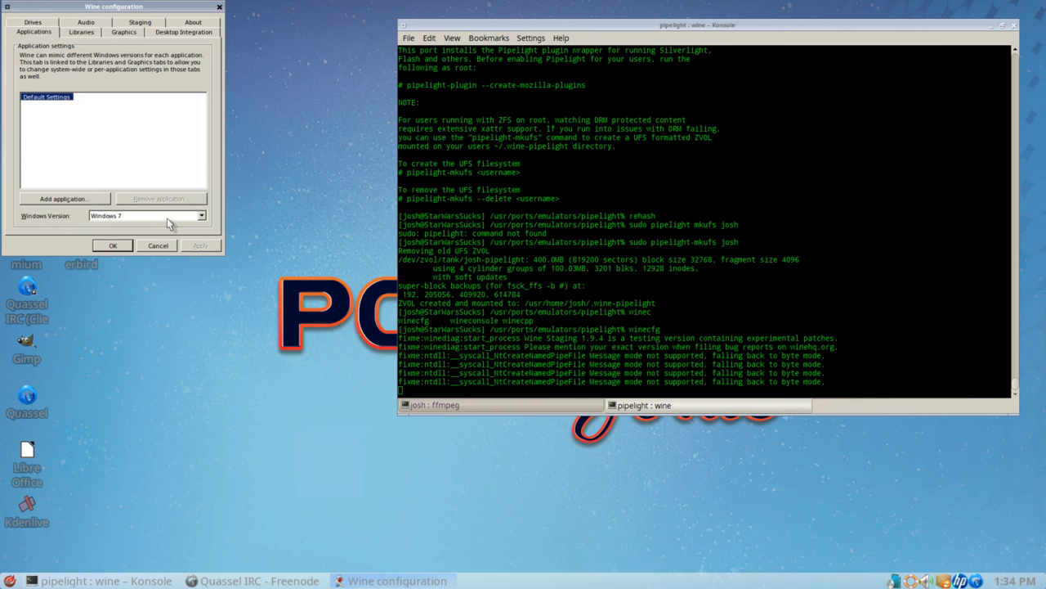
left_click(115, 215)
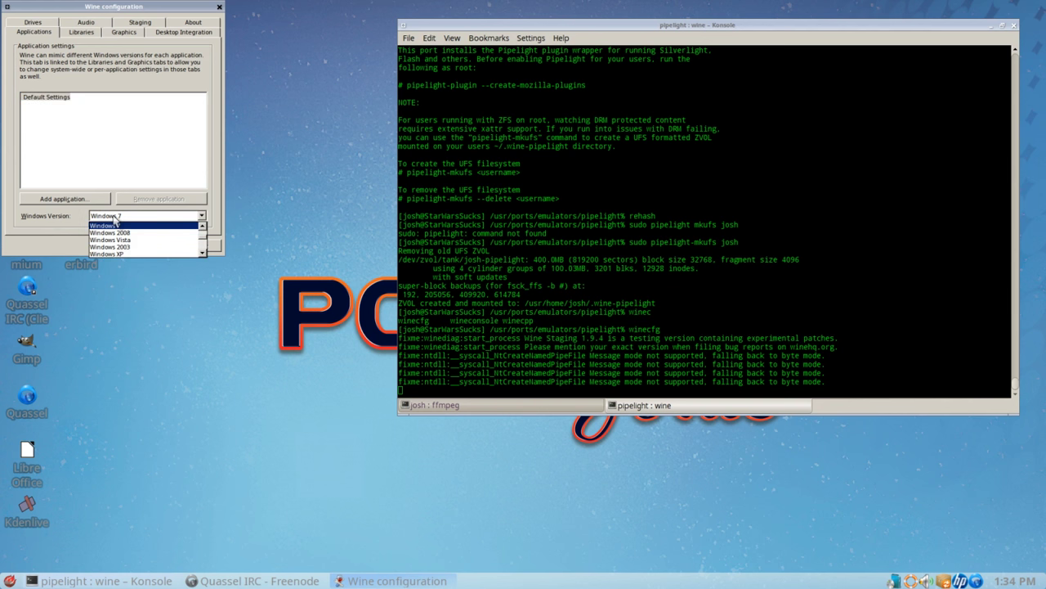
left_click(162, 218)
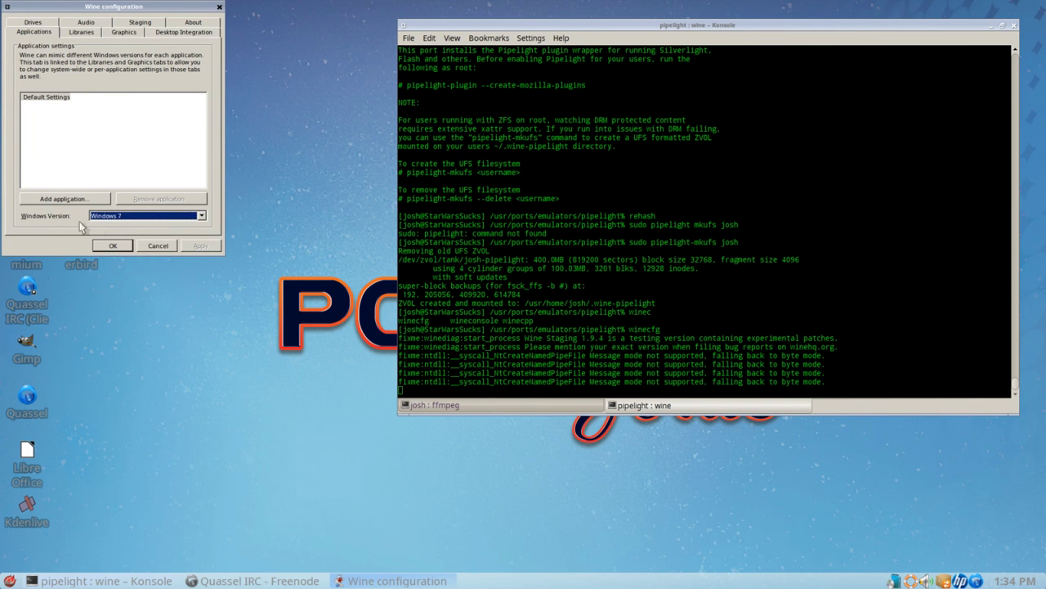
left_click(116, 246)
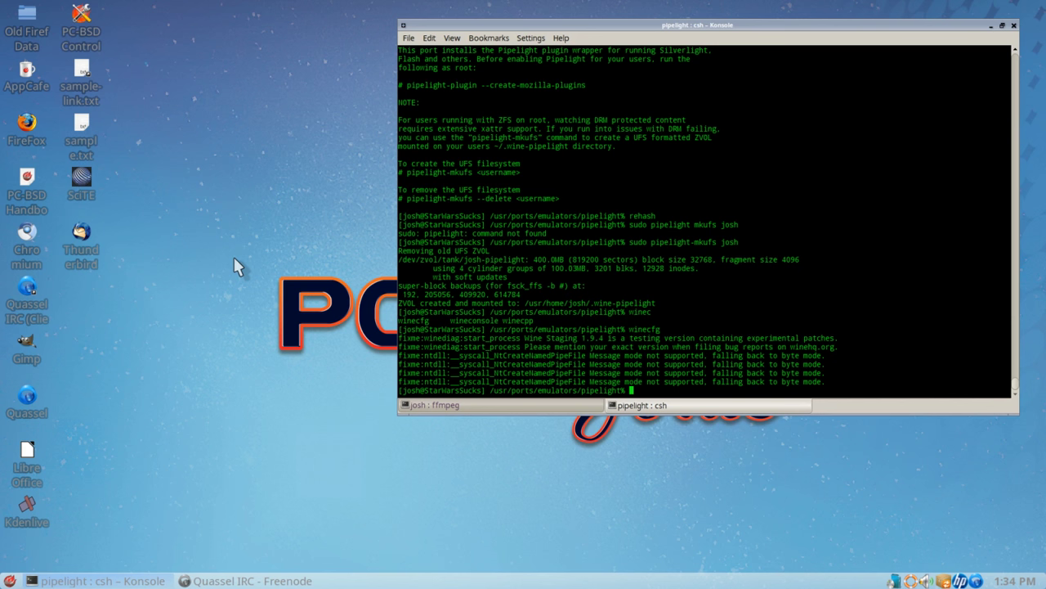
Enable the Silverlight plugin with pipelight-plugin --enable silverlight5.1.
type("pipelight-plugin --enable")
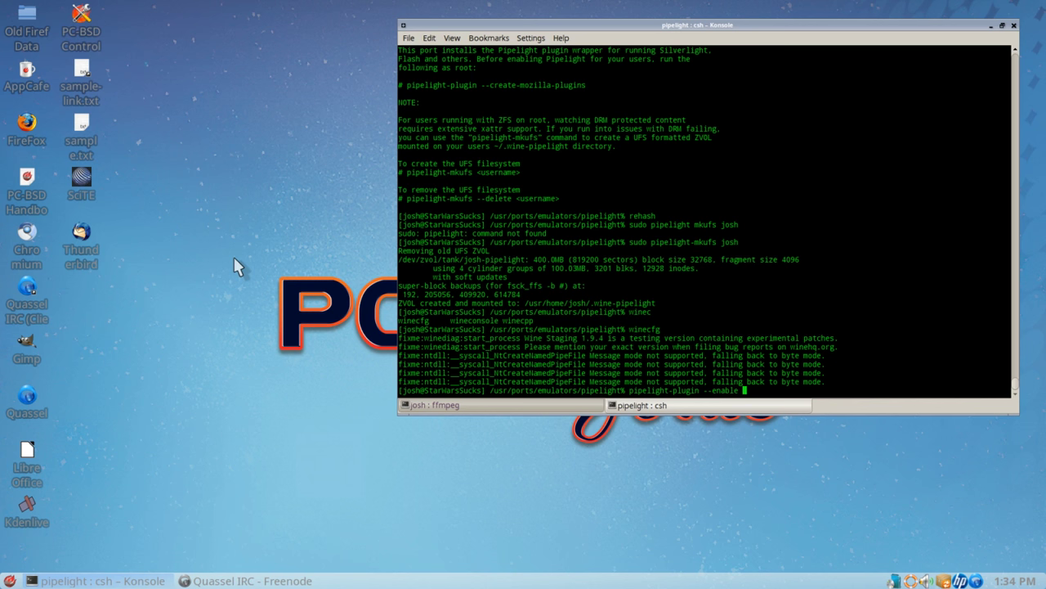
type("silverlight5.1")
key("Return")
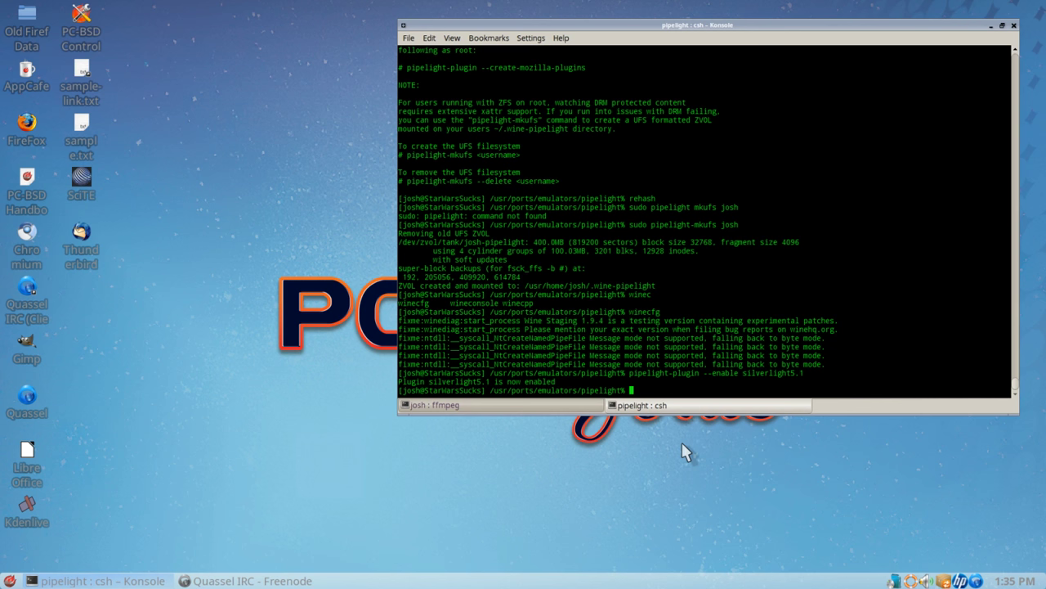
Create the browser plugin files as root with sudo pipelight-plugin --create-mozilla-plugins.
type("sudo pipel")
key("BackSpace")
type("light-plugin ")
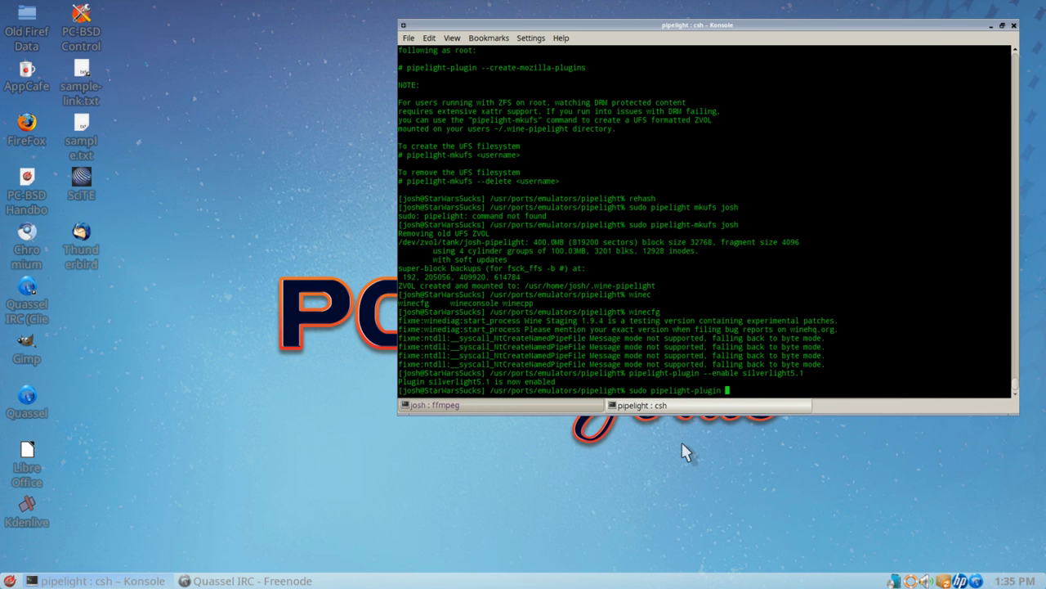
type("--create-mozilla-plugins")
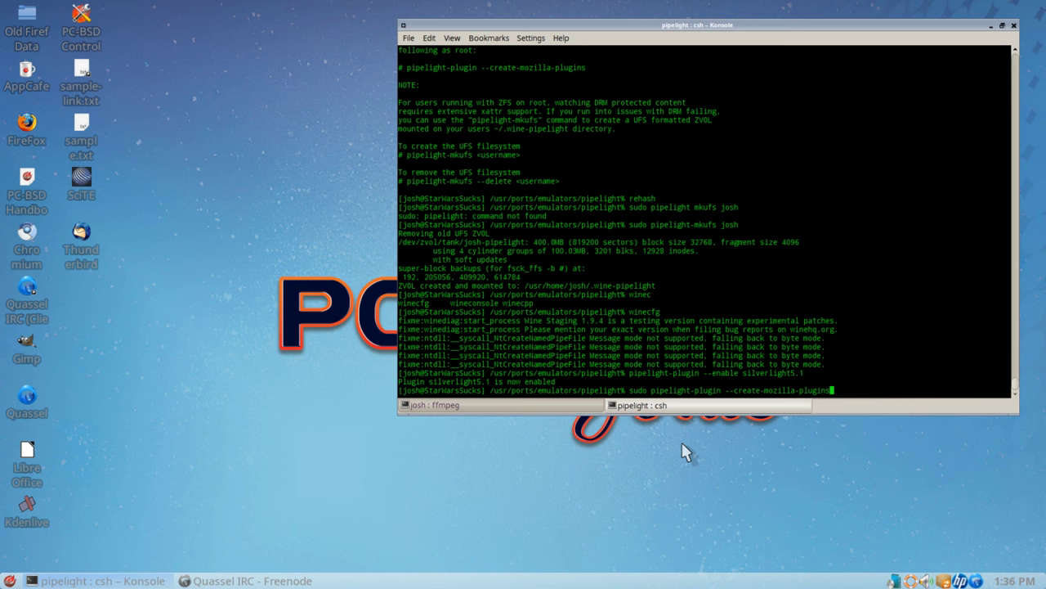
key("Return")
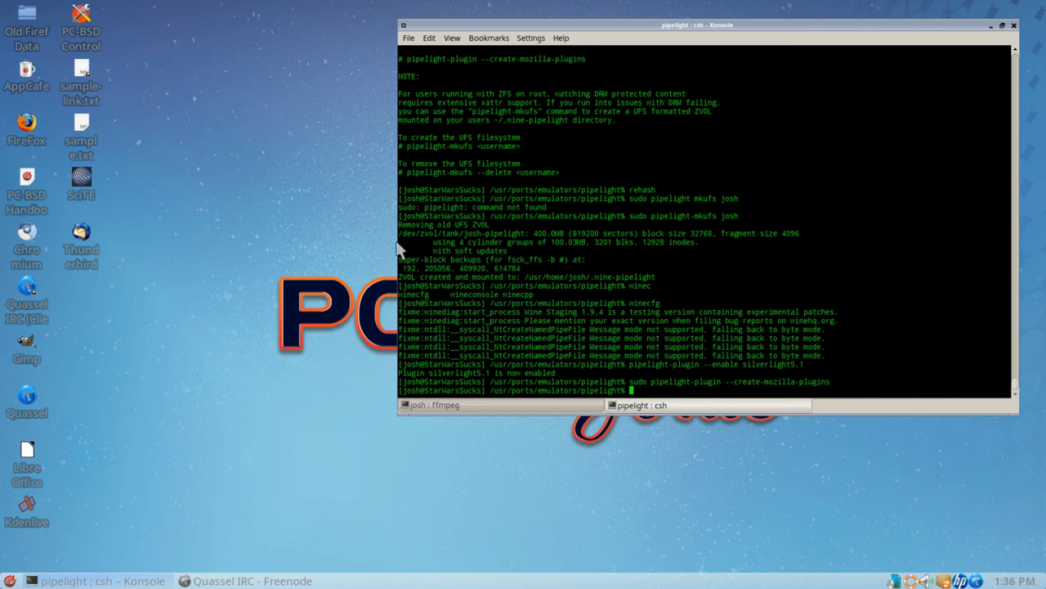
Switch to Firefox and open its Add-ons Manager.
left_click(27, 131)
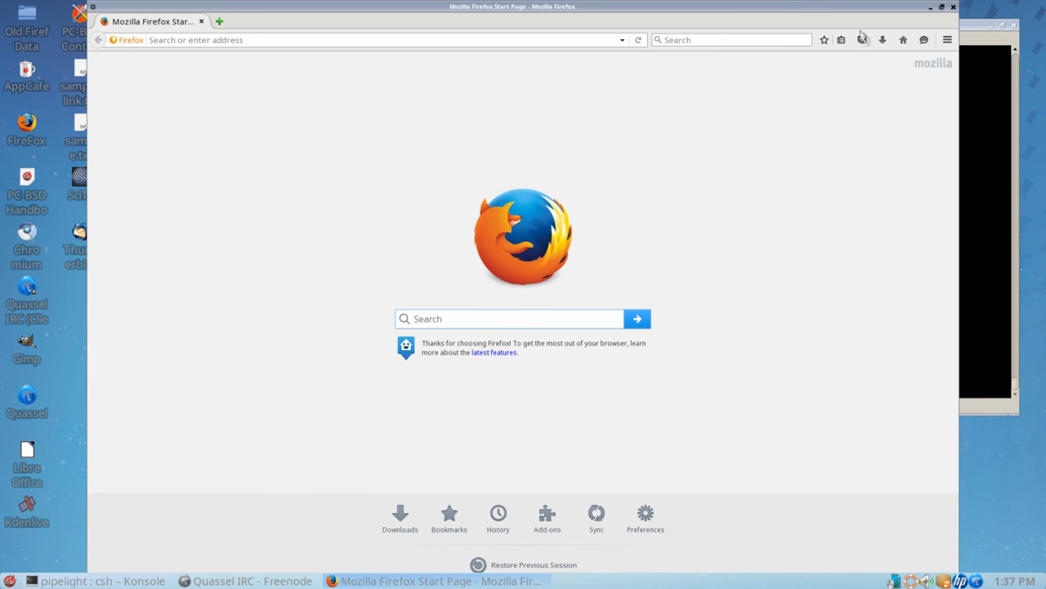
left_click(947, 42)
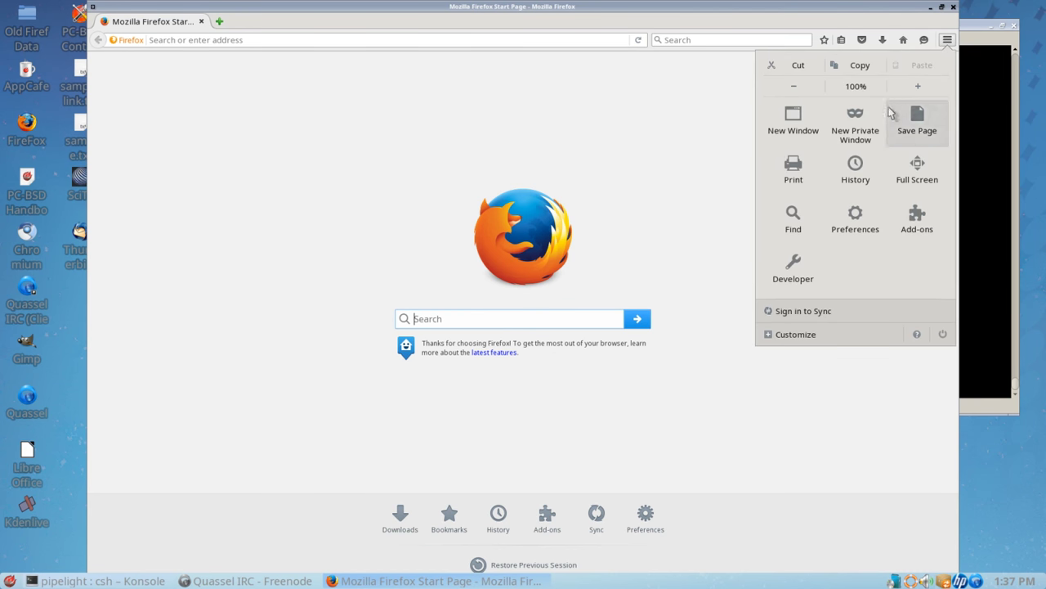
left_click(917, 217)
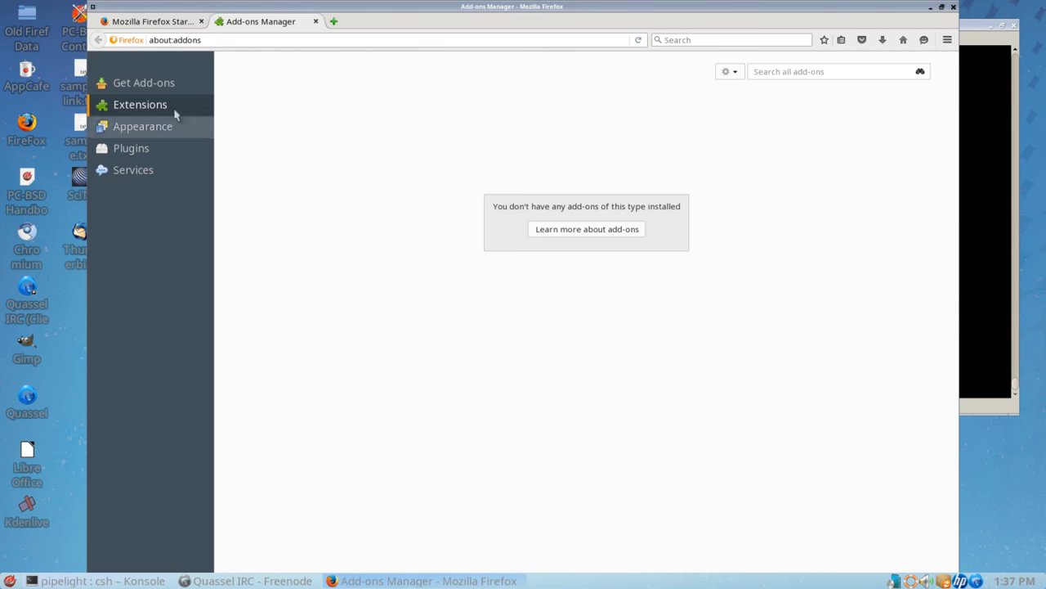
Search the available Firefox add-ons for "user agent".
left_click(147, 86)
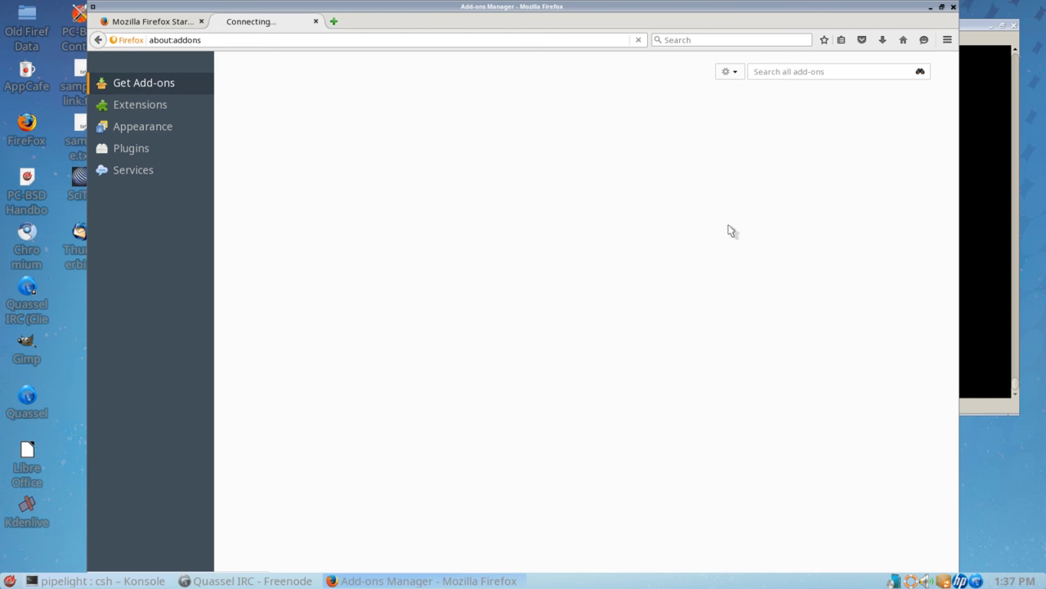
left_click(791, 72)
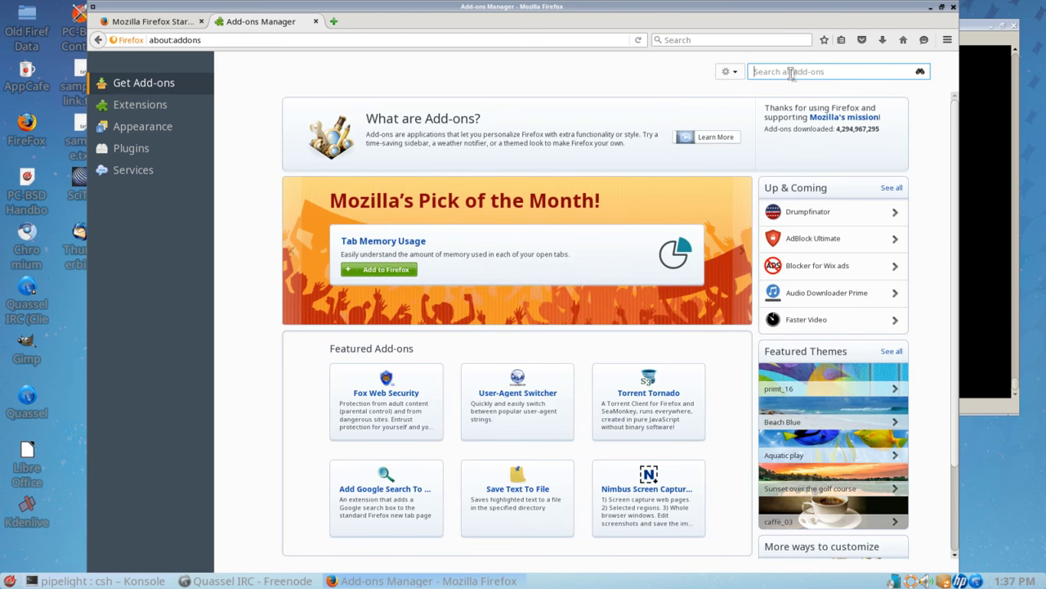
type("user agent")
key("Return")
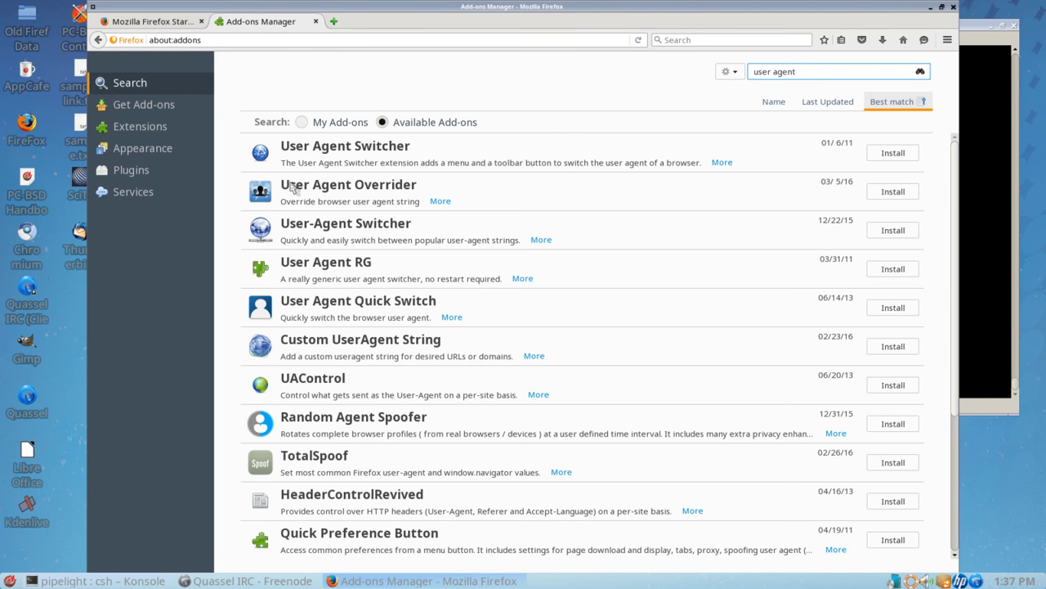
Install the User Agent Overrider add-on and check the selected user agent in its list.
left_click(344, 196)
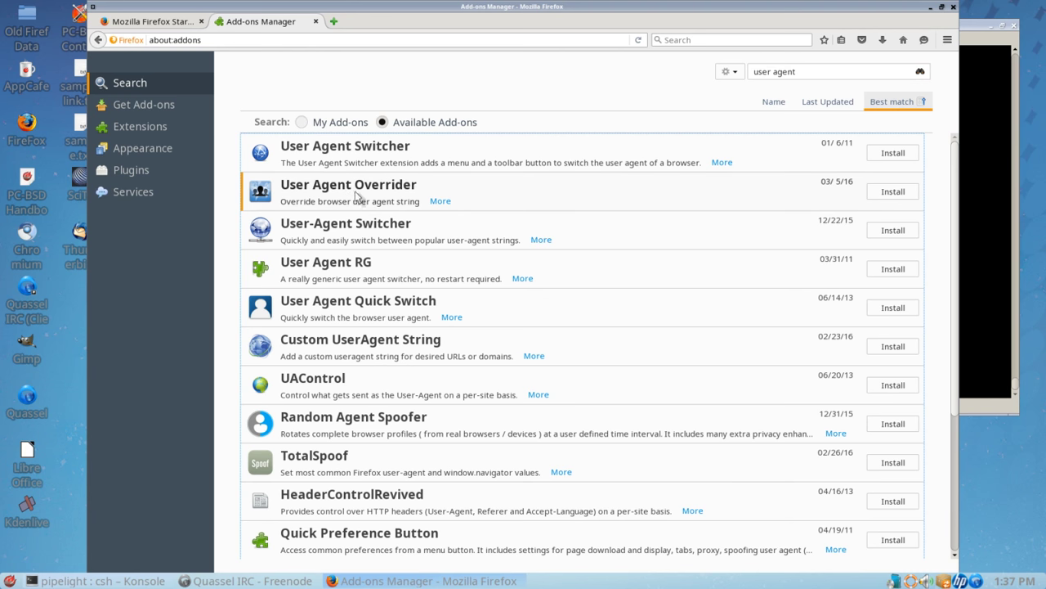
left_click(892, 196)
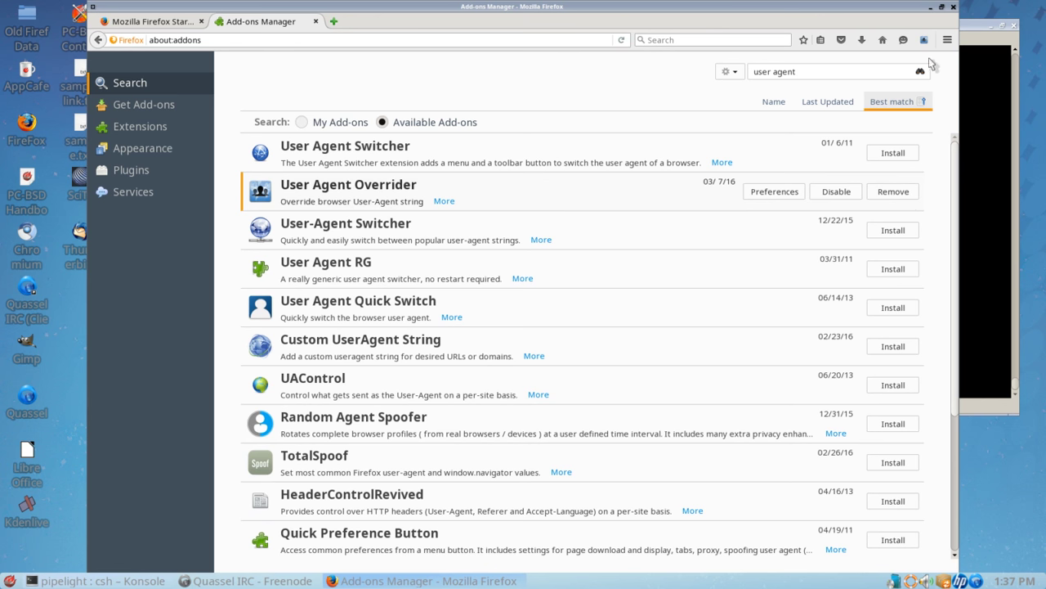
left_click(924, 40)
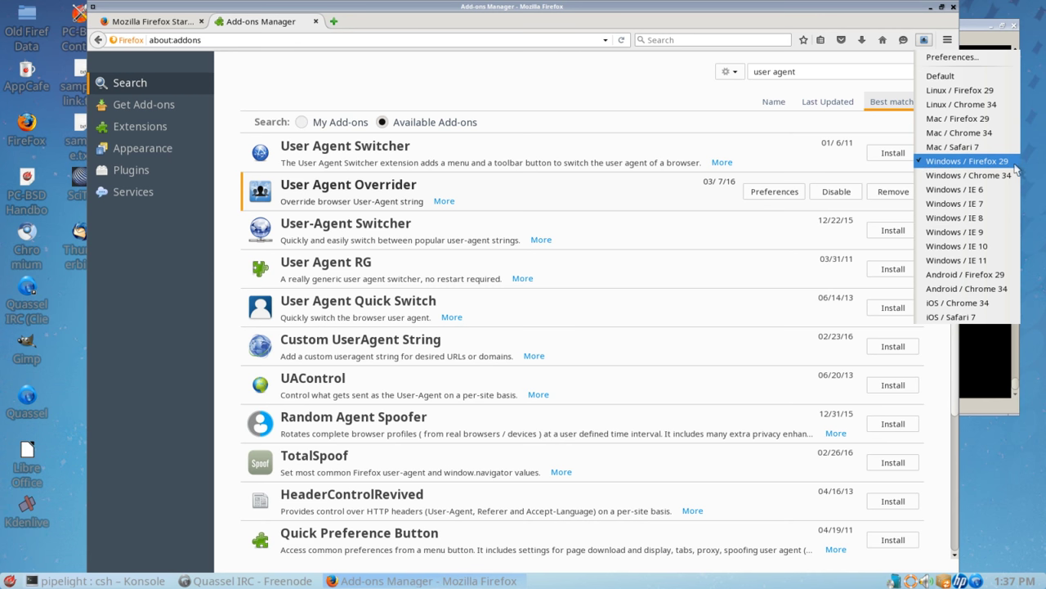
left_click(923, 40)
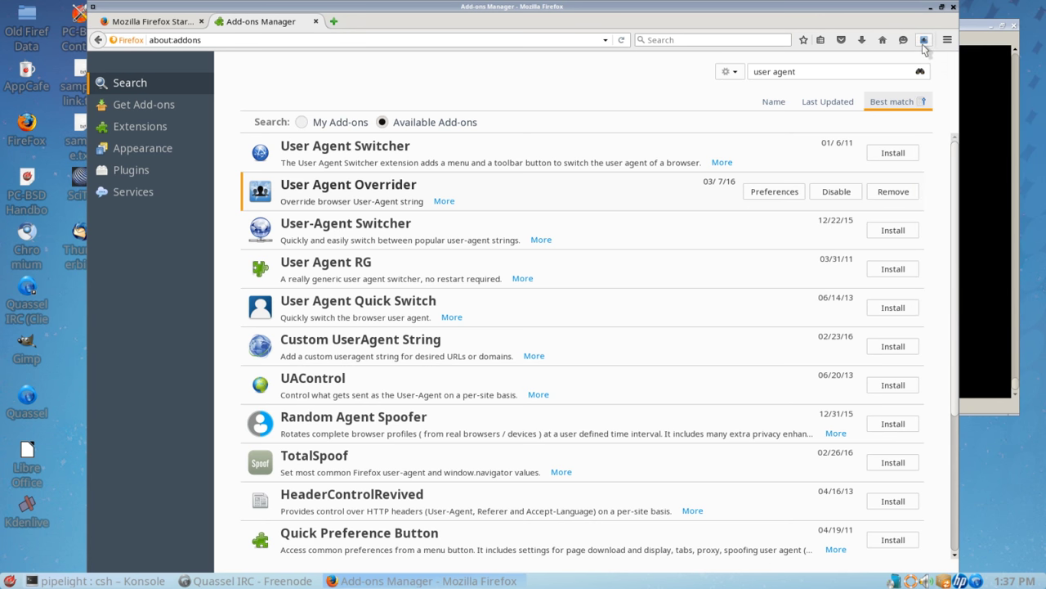
left_click(924, 41)
left_click(890, 19)
Open netflix.com in the start page tab and look through the titles on its browse page.
left_click(161, 22)
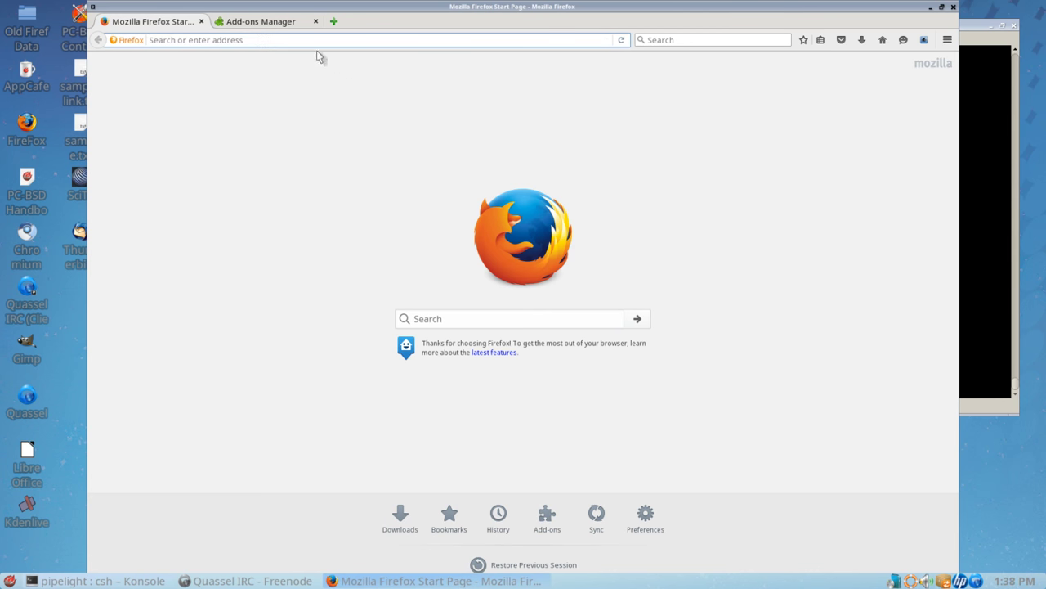
type("netflix.com/")
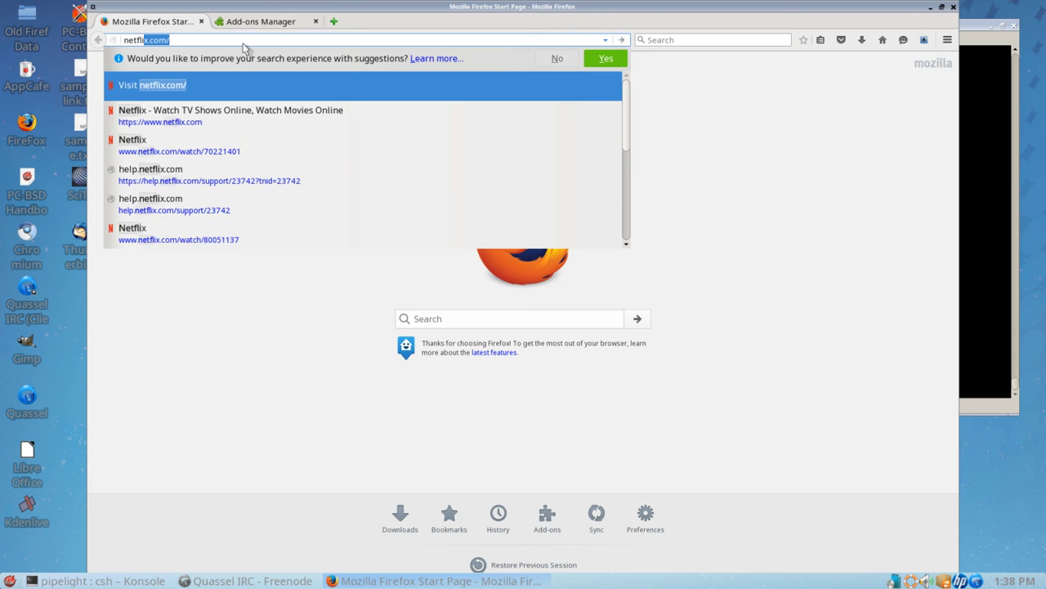
key("Return")
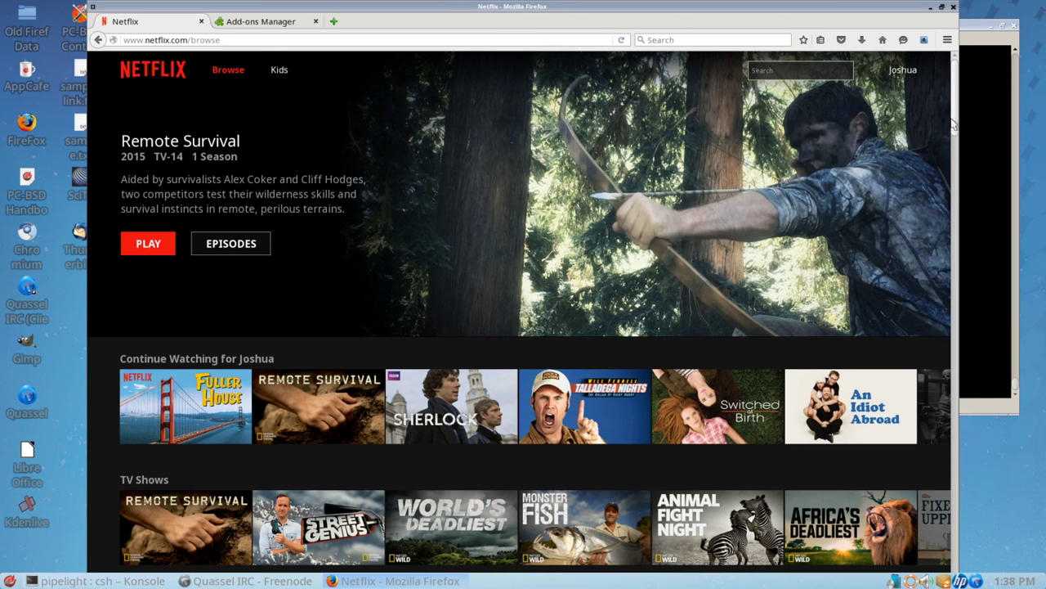
mouse_move(894, 70)
scroll(181, 271, "down", 3)
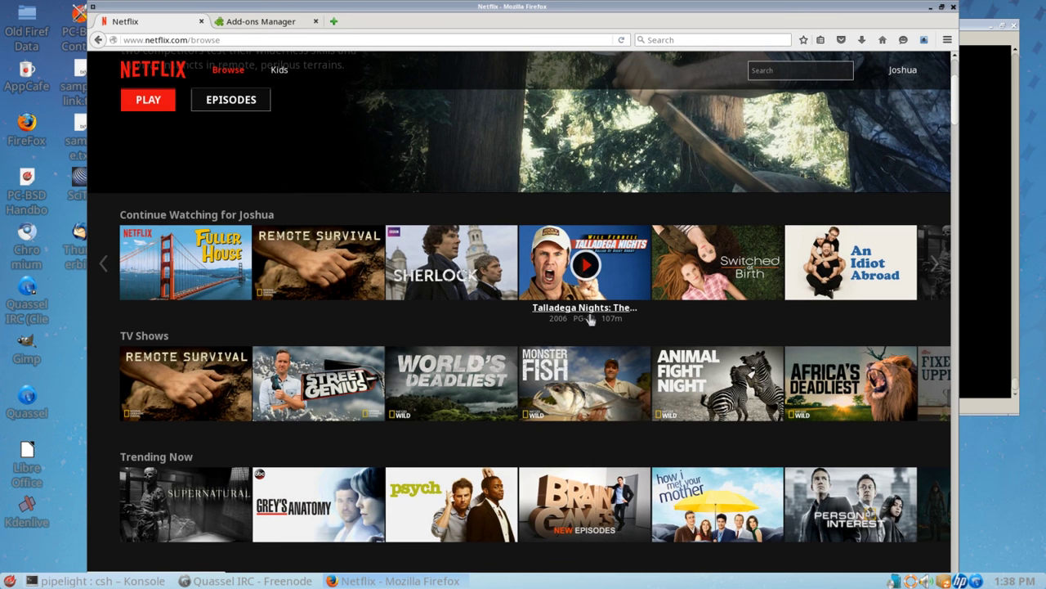
scroll(440, 365, "up", 1)
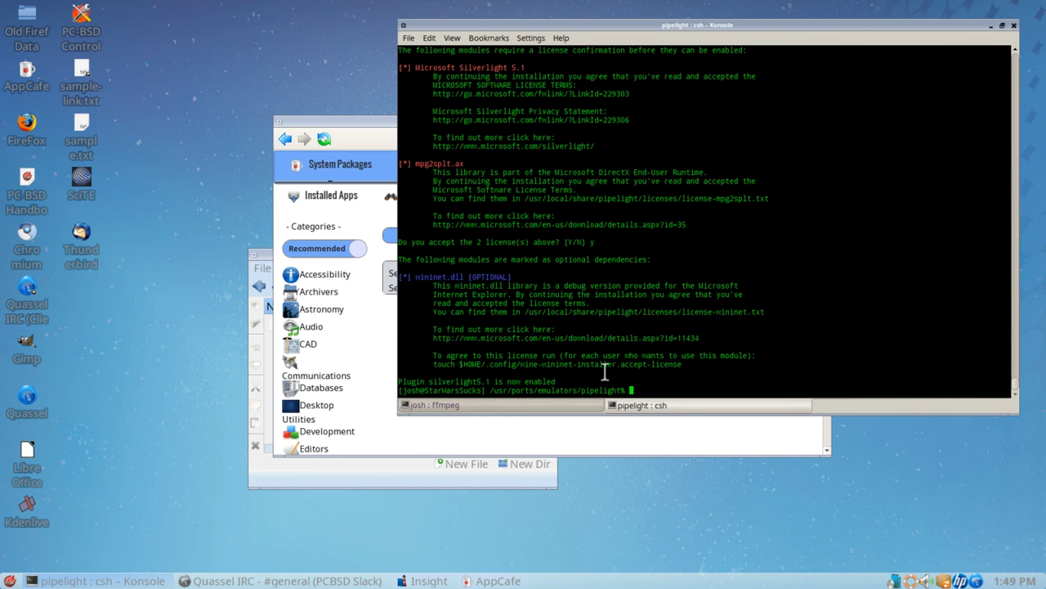
Launch Firefox, open netflix.com and start playing Fuller House.
left_click(144, 416)
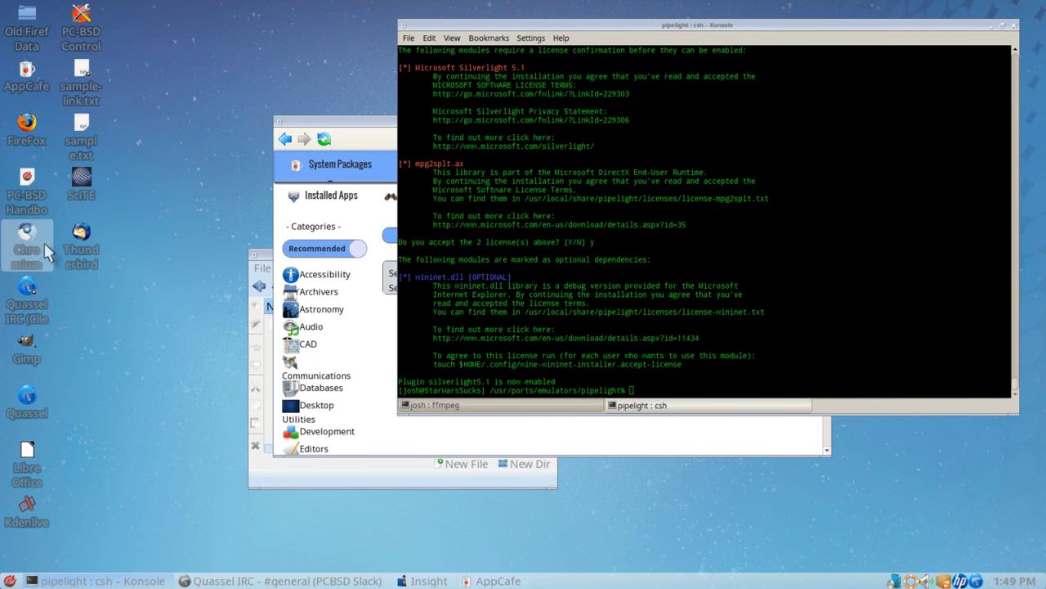
left_click(27, 139)
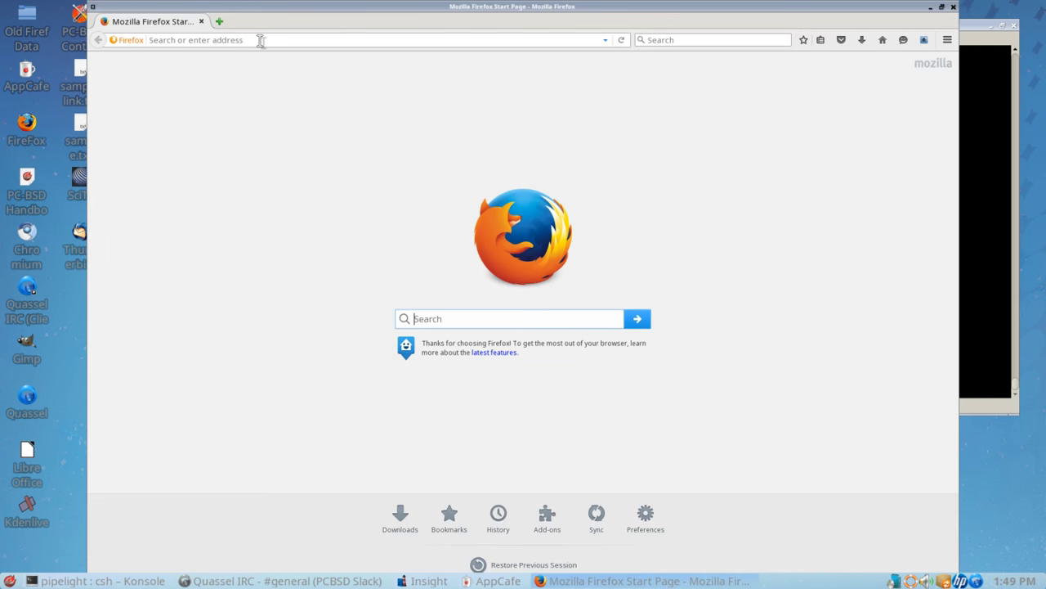
left_click(261, 41)
type("netflix.com/")
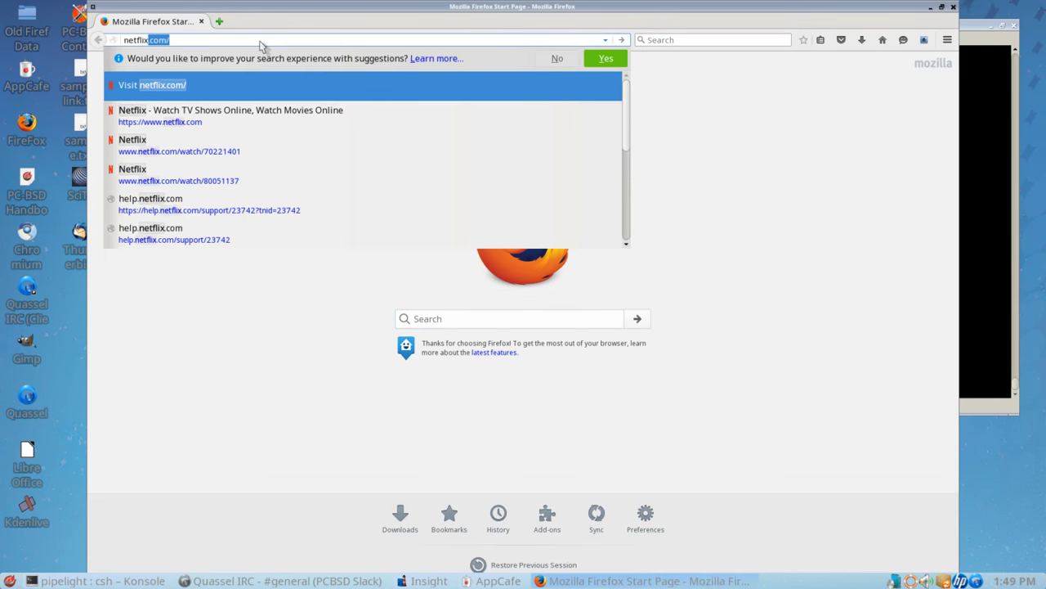
key("Return")
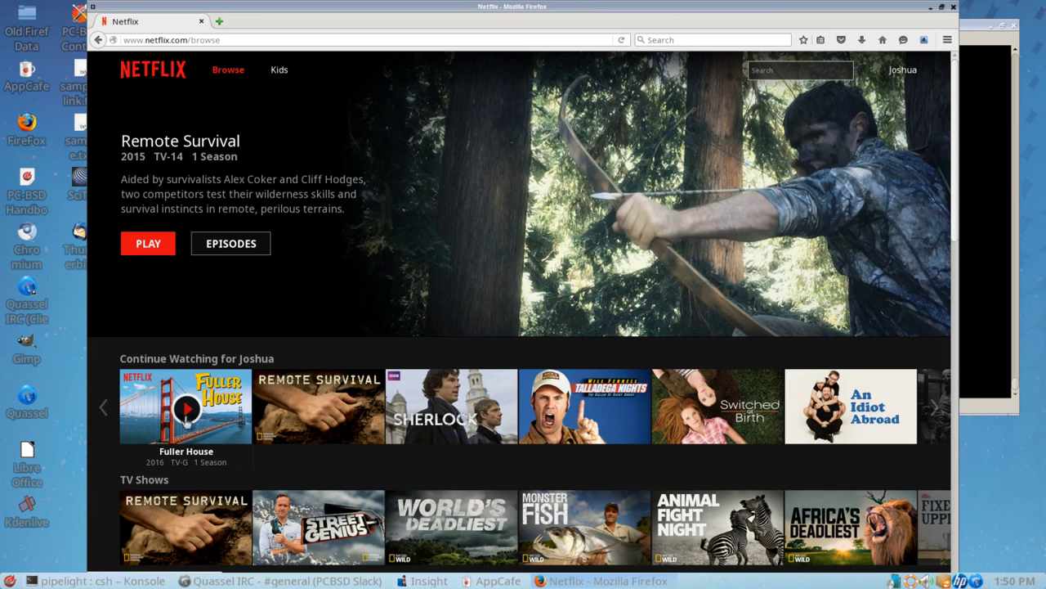
left_click(188, 421)
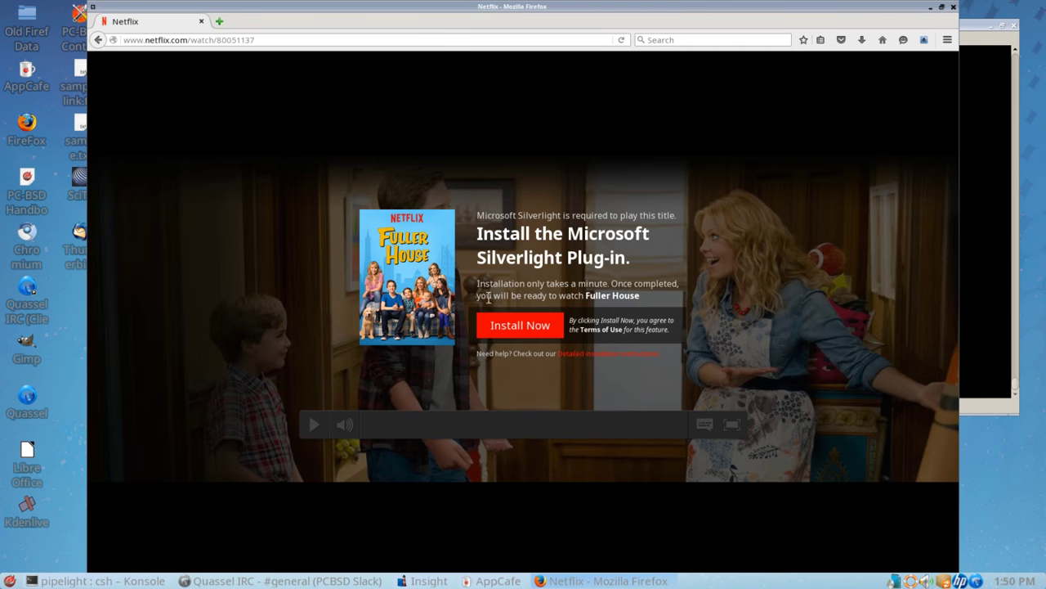
Switch to the terminal and rerun sudo pipelight-plugin --create-mozilla-plugins.
left_click(995, 196)
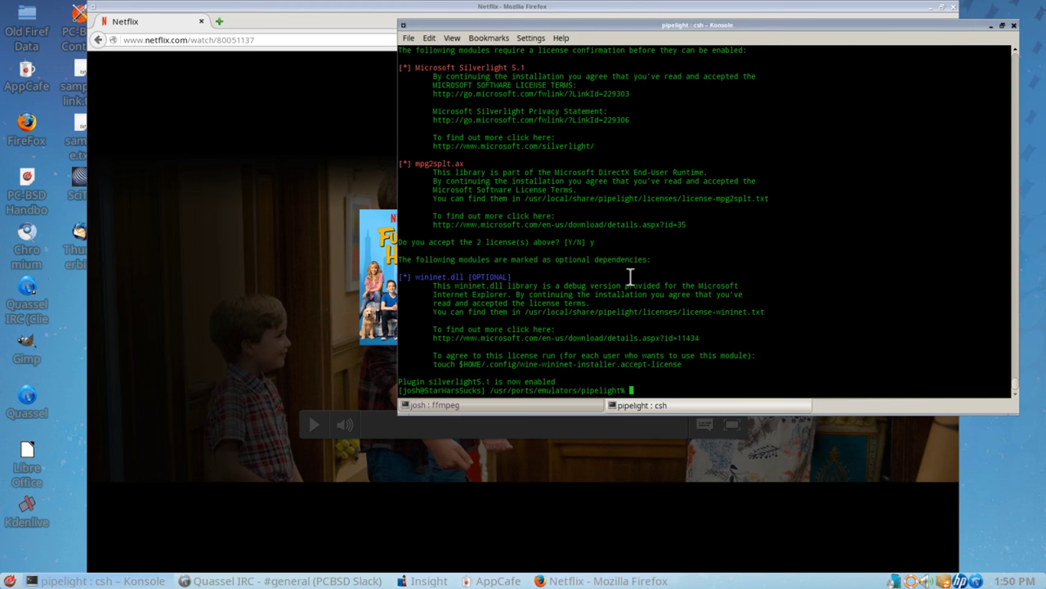
key("Up")
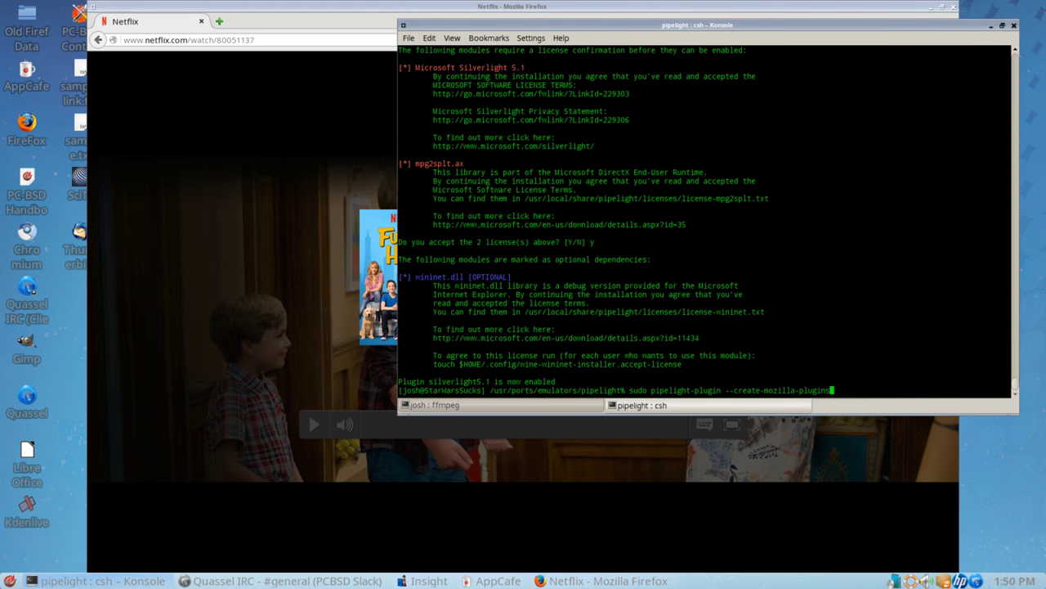
key("Return")
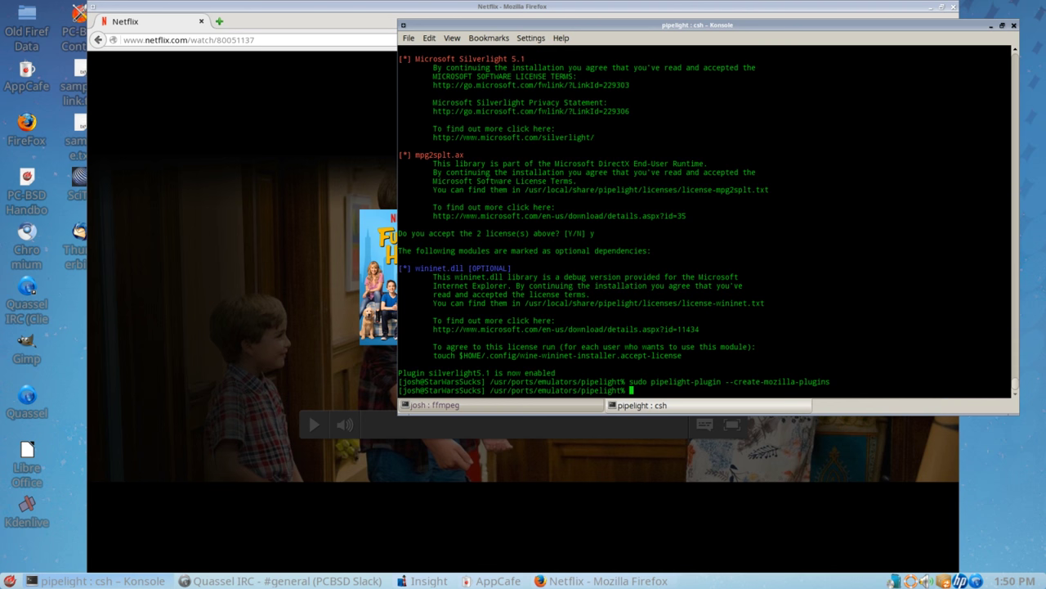
Return to the previous Netflix page in Firefox and read through the application error's details before dismissing it.
left_click(128, 115)
left_click(98, 39)
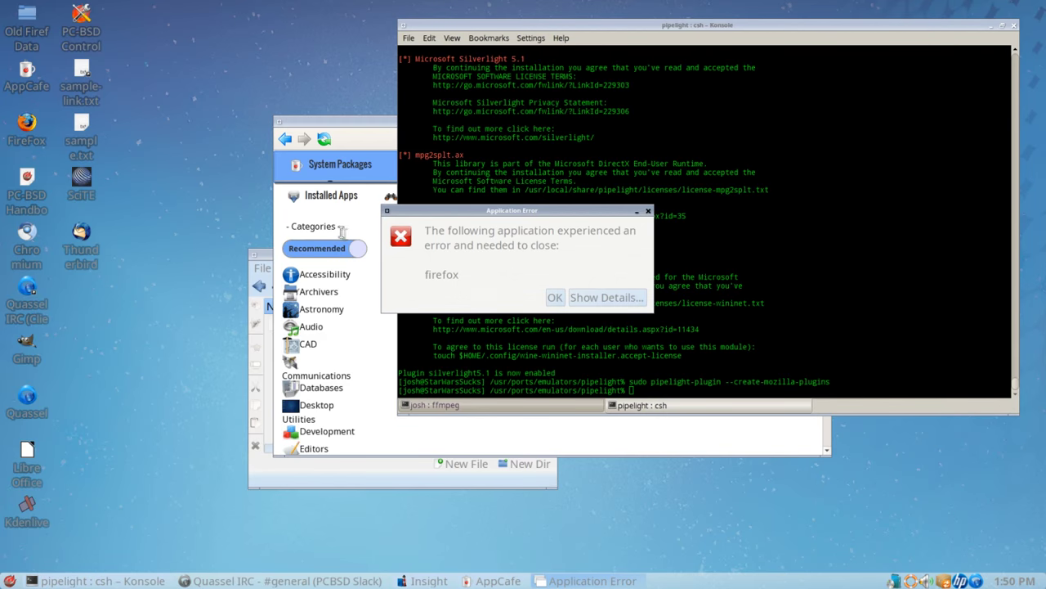
left_click(601, 301)
scroll(536, 356, "down", 5)
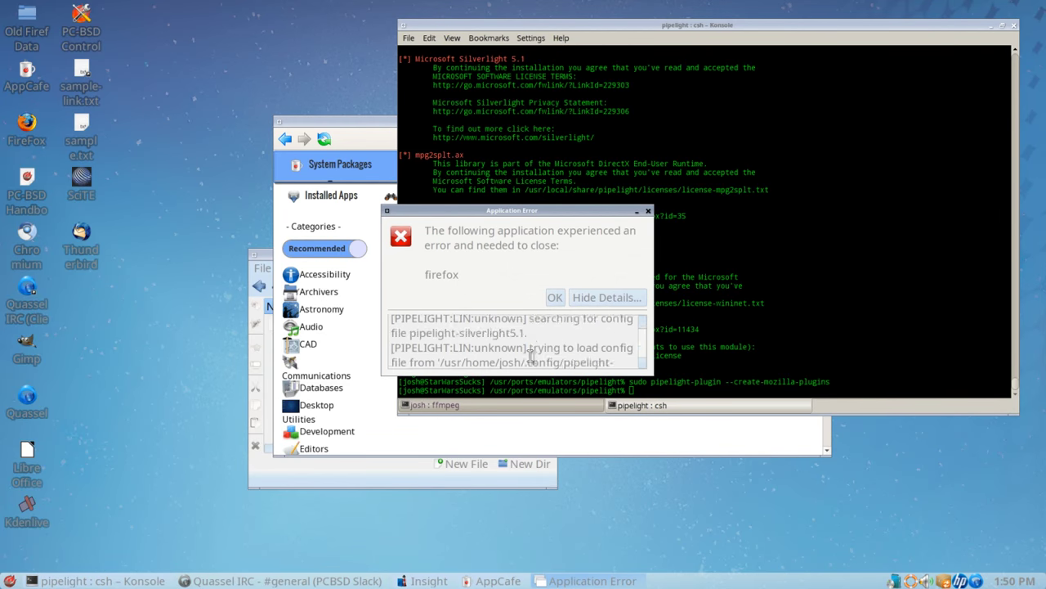
scroll(540, 356, "down", 10)
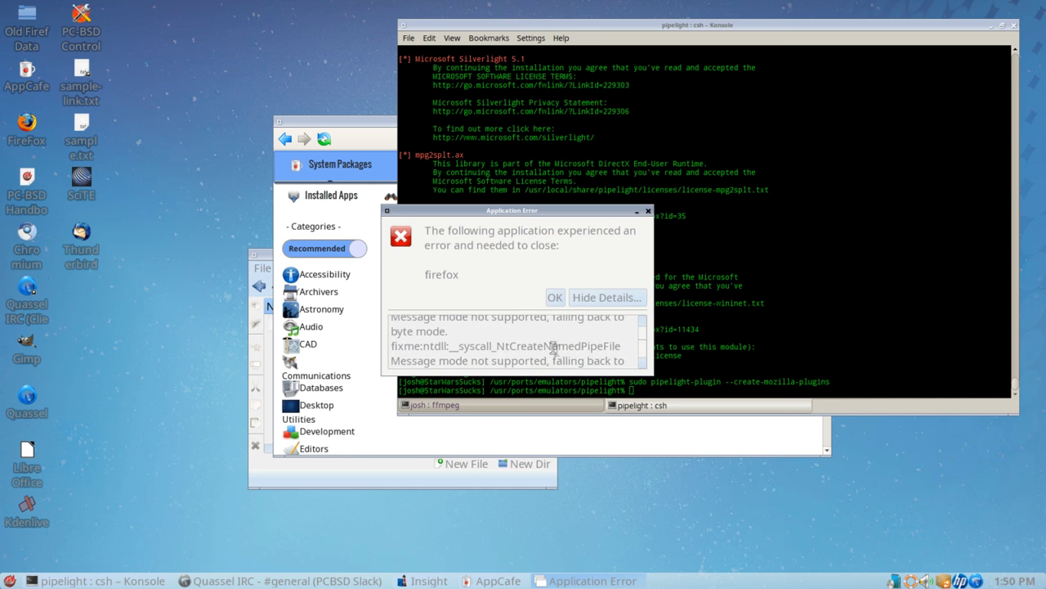
scroll(553, 356, "down", 8)
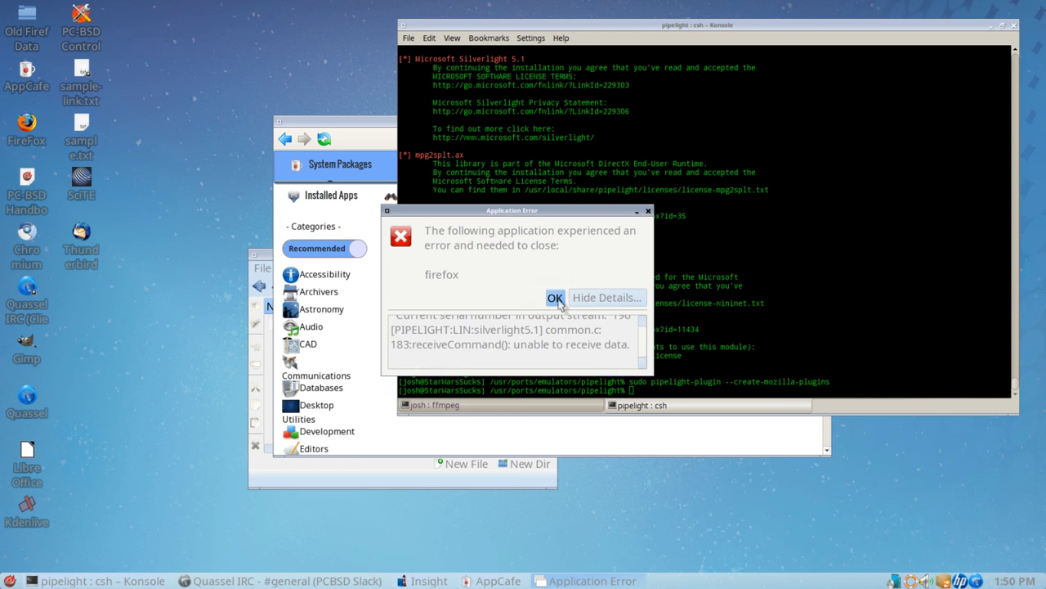
left_click(557, 299)
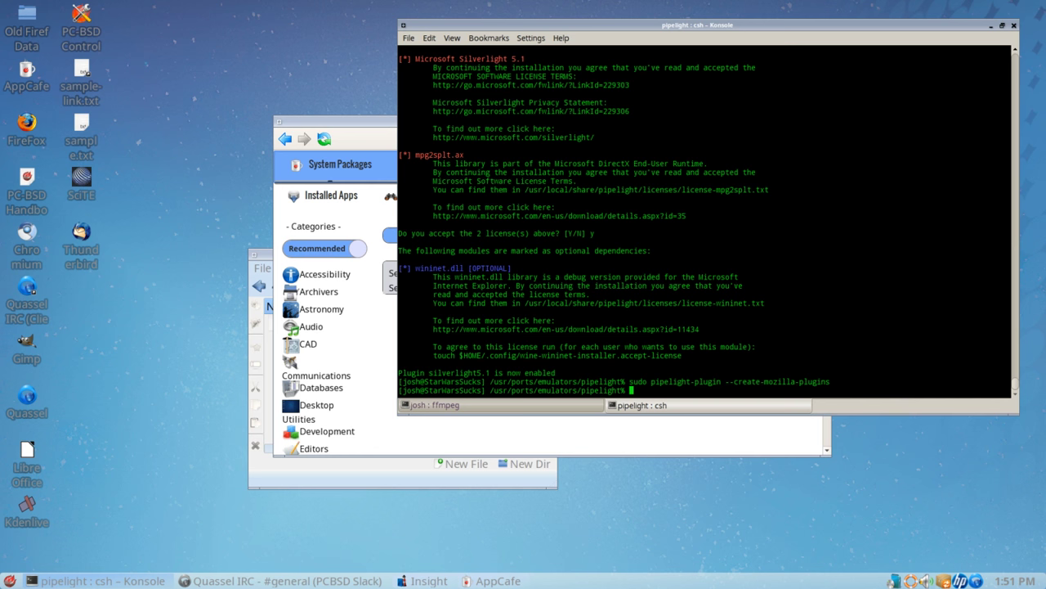
Open /usr/local/share/pipelight/configs/pipelight-silverlight5.1 as root with sudo edit.
type("sudo edit /usr/local/share/")
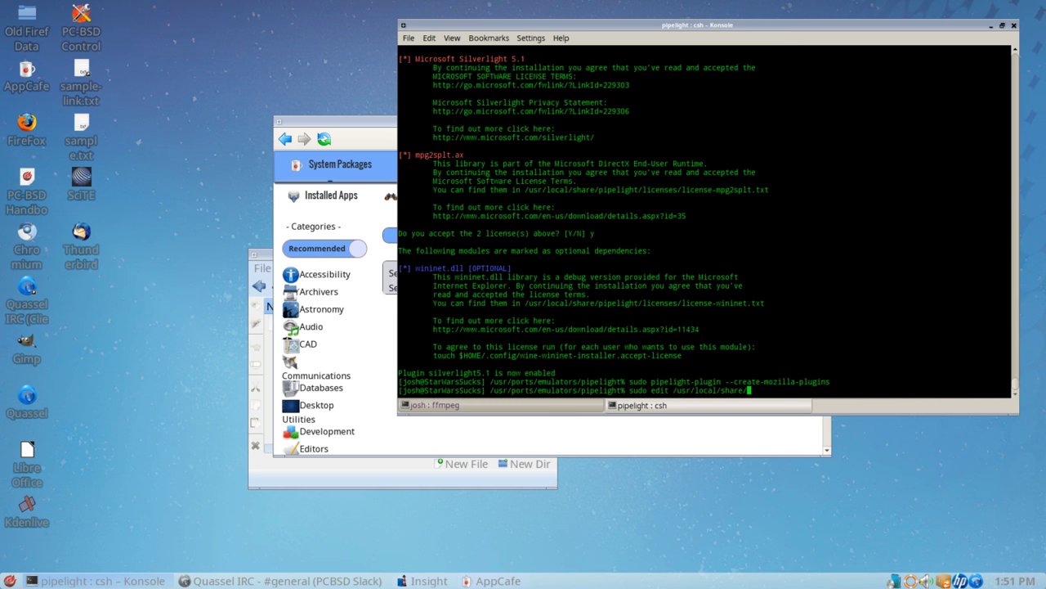
type("pipelight/configs/pipelight-")
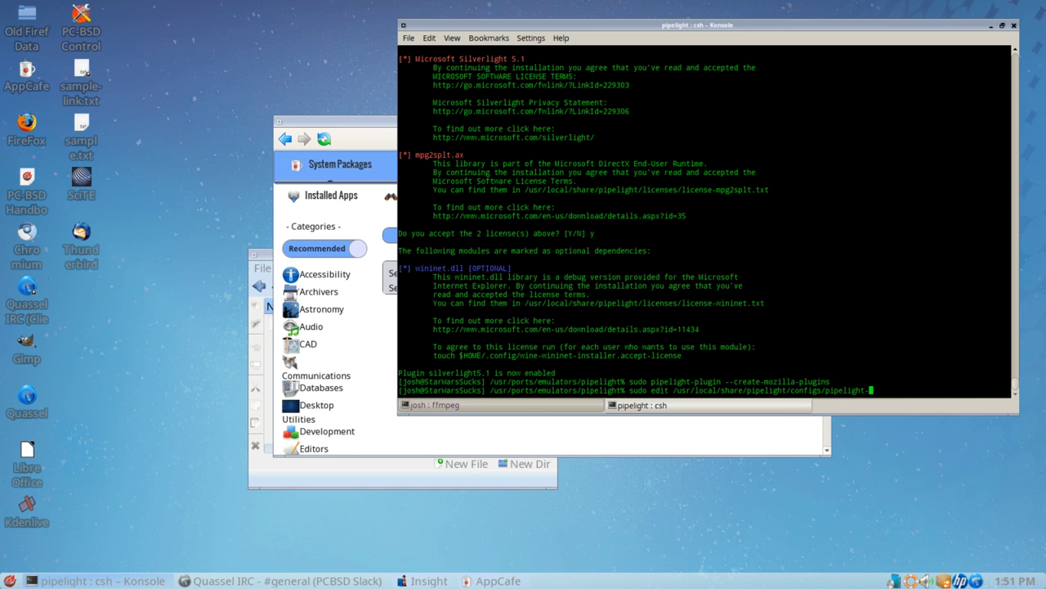
type("silverlight5.1")
key("Return")
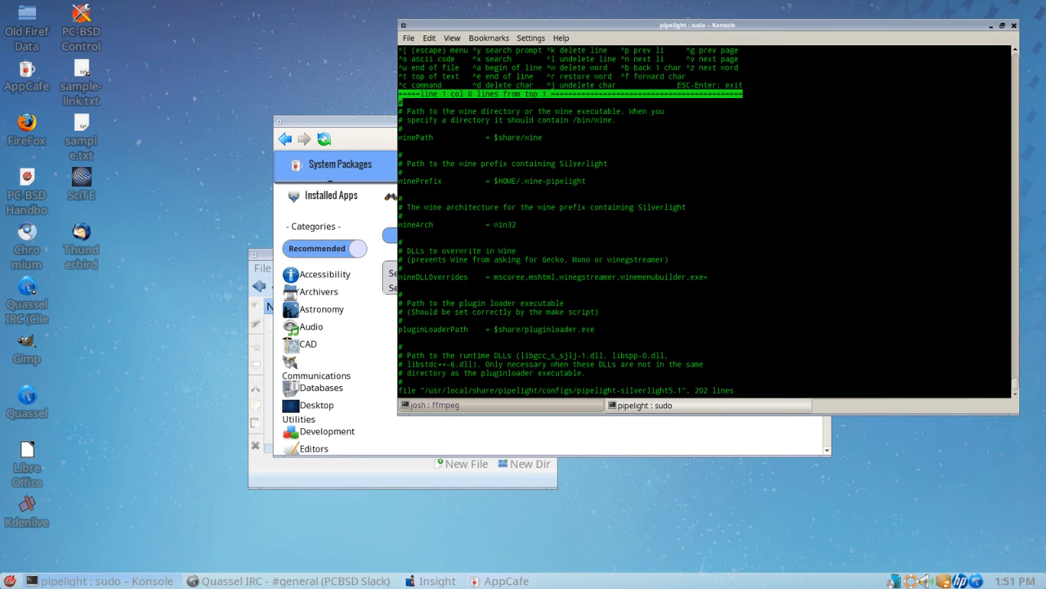
Uncomment the overwriteArg line for enableGPUAcceleration=false in the Silverlight configuration file.
key("Down")
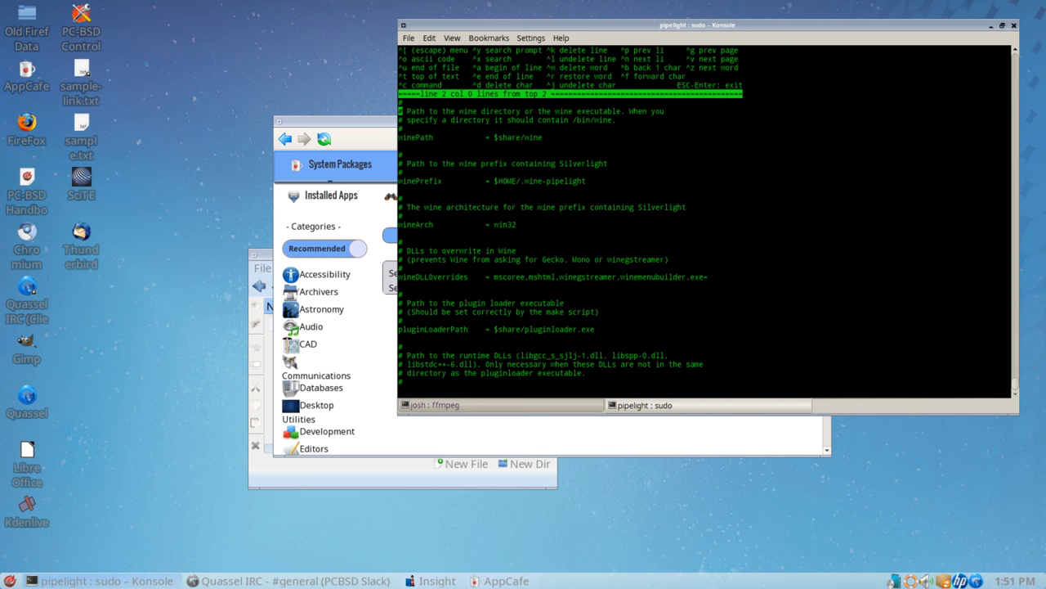
key("Down")
key("Down")
key("Down")
key("Down")
key("Down")
key("Down")
key("Down")
key("Down")
key("Down")
key("Down")
key("Down")
key("Down")
key("Down")
key("Down")
key("Down")
key("Down")
key("Down")
key("Down")
key("Down")
key("Down")
key("Down")
key("Down")
key("Down")
key("Down")
key("Down")
key("Down")
key("Down")
key("Down")
key("Down")
key("Down")
key("Down")
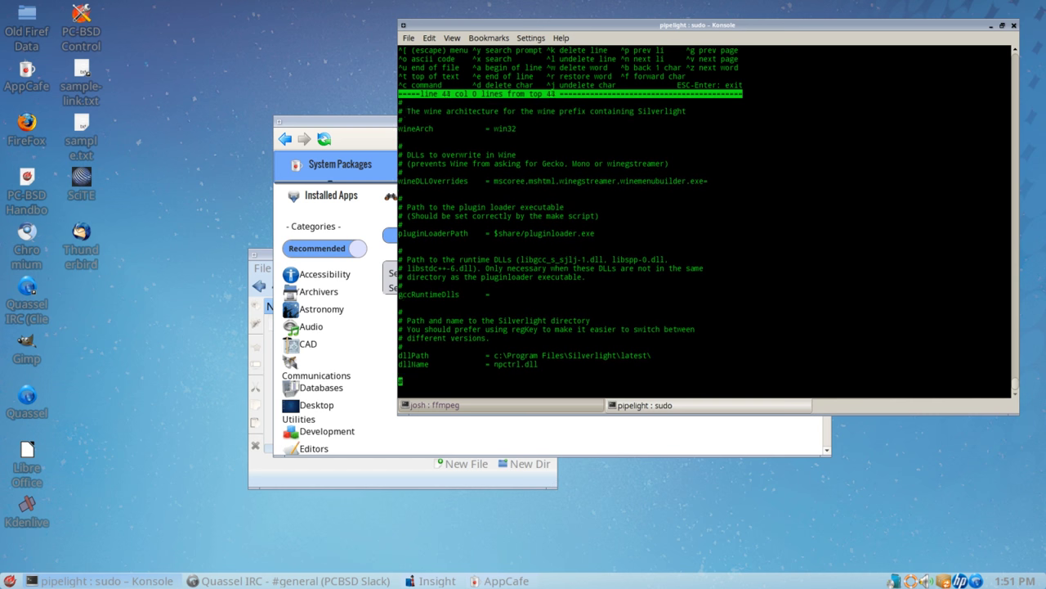
key("Down")
key("Down")
key("Down")
key("Down")
key("Down")
key("Down")
key("Down")
key("Down")
key("Down")
key("Down")
key("Down")
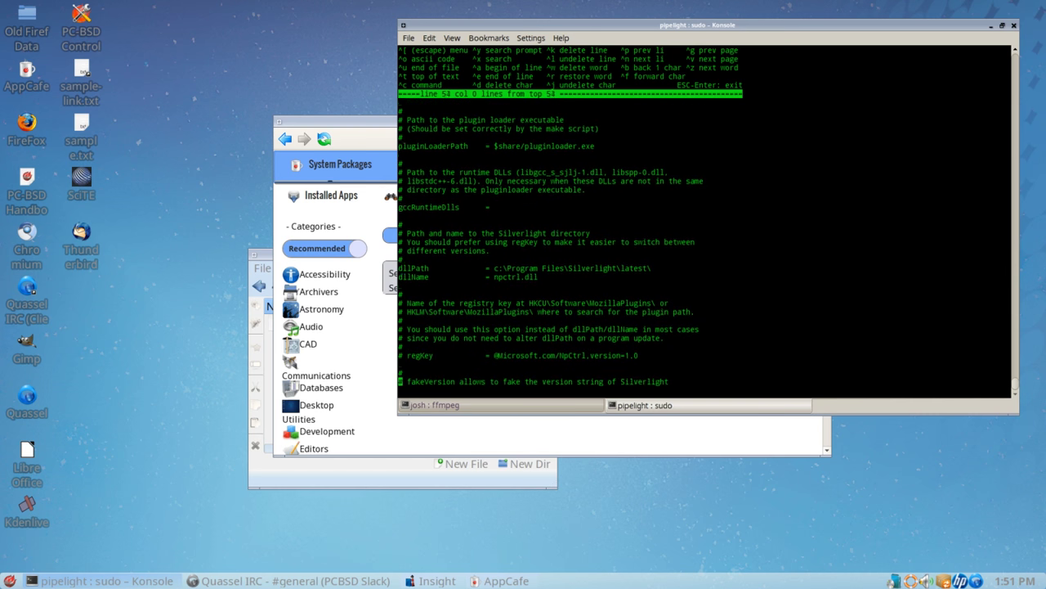
key("Down")
key("Down")
key("Down")
key("Down")
key("Down")
key("Down")
key("Down")
key("Down")
key("Down")
key("Down")
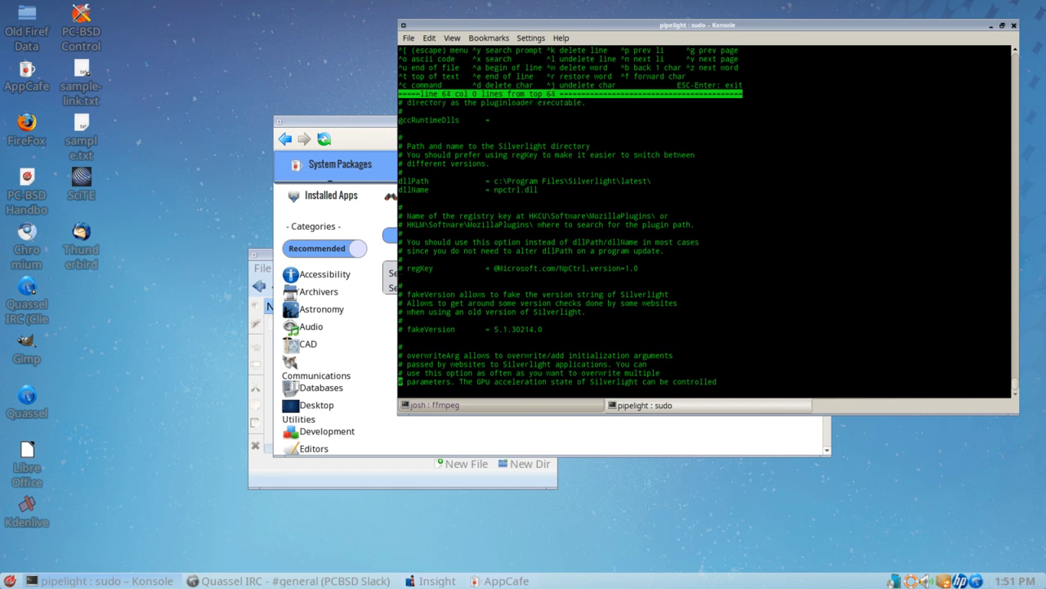
key("Down")
key("Down")
key("Down")
key("Down")
key("Down")
key("Down")
key("Down")
key("Down")
key("Down")
key("Down")
key("Down")
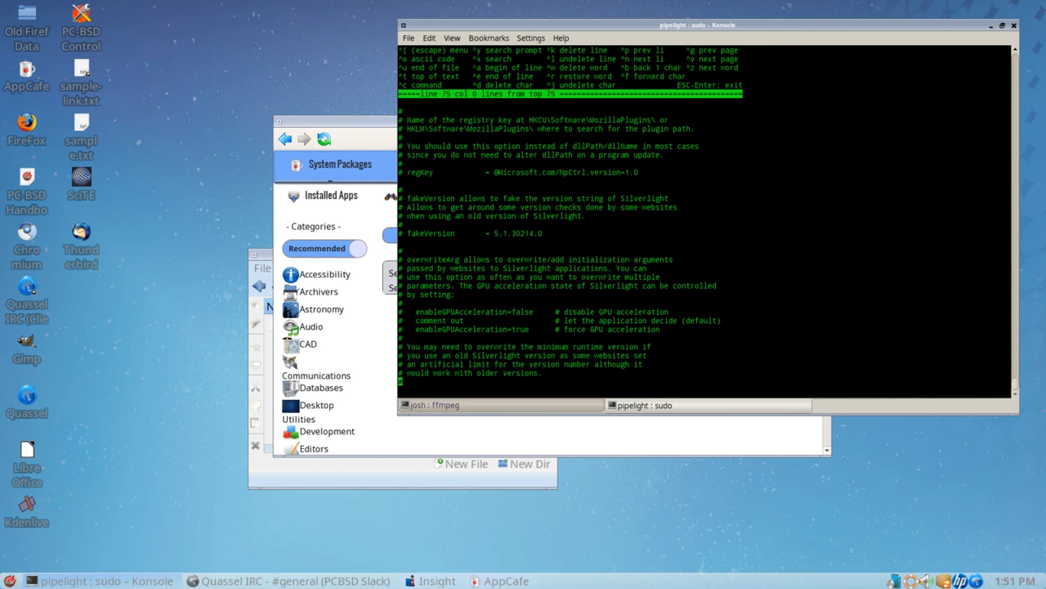
key("Down")
key("Up")
key("Up")
key("Up")
key("Up")
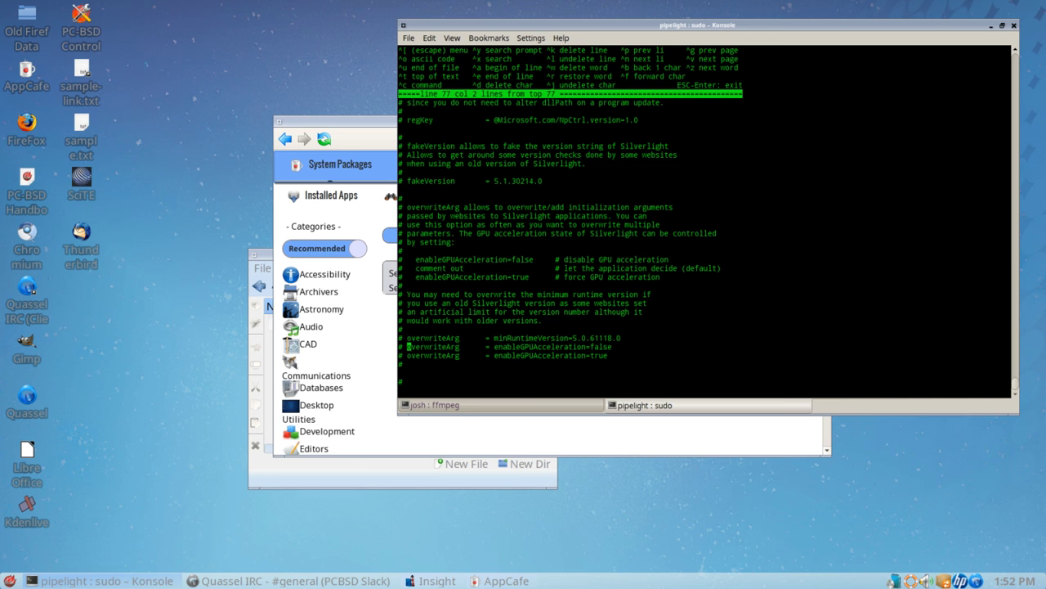
key("Delete")
Save the changes to the Silverlight configuration file and leave the editor.
key("Escape")
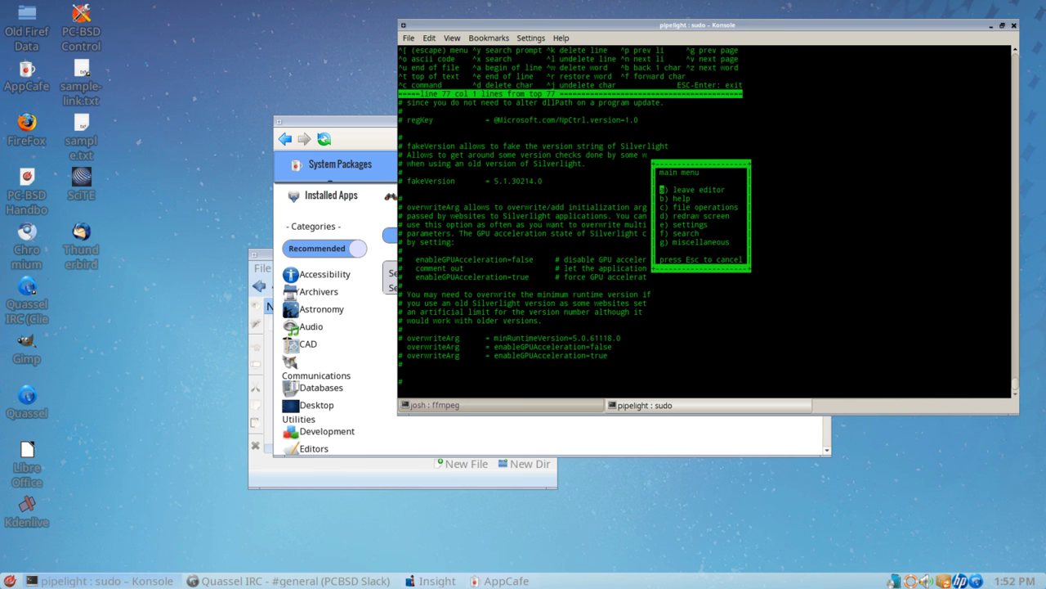
key("a")
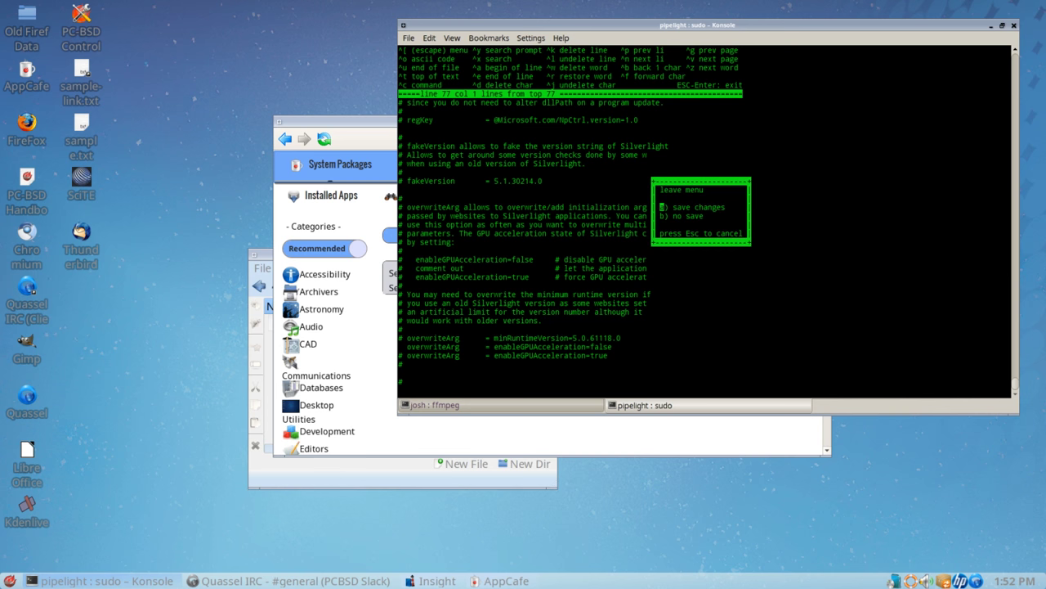
key("a")
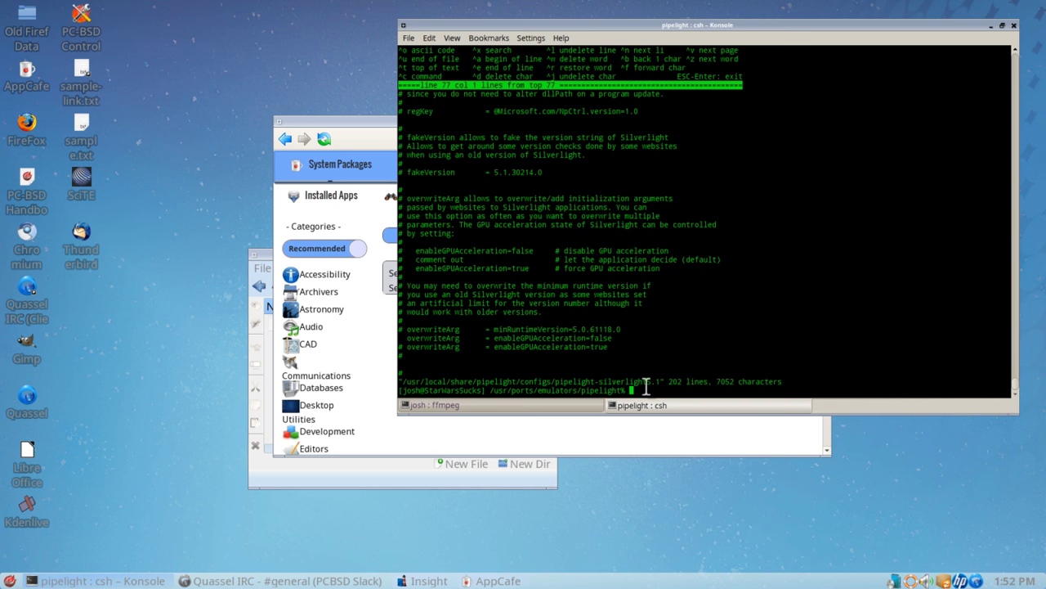
Close the AppCafe and Insight file manager windows, leaving the terminal open on the desktop.
left_click(36, 137)
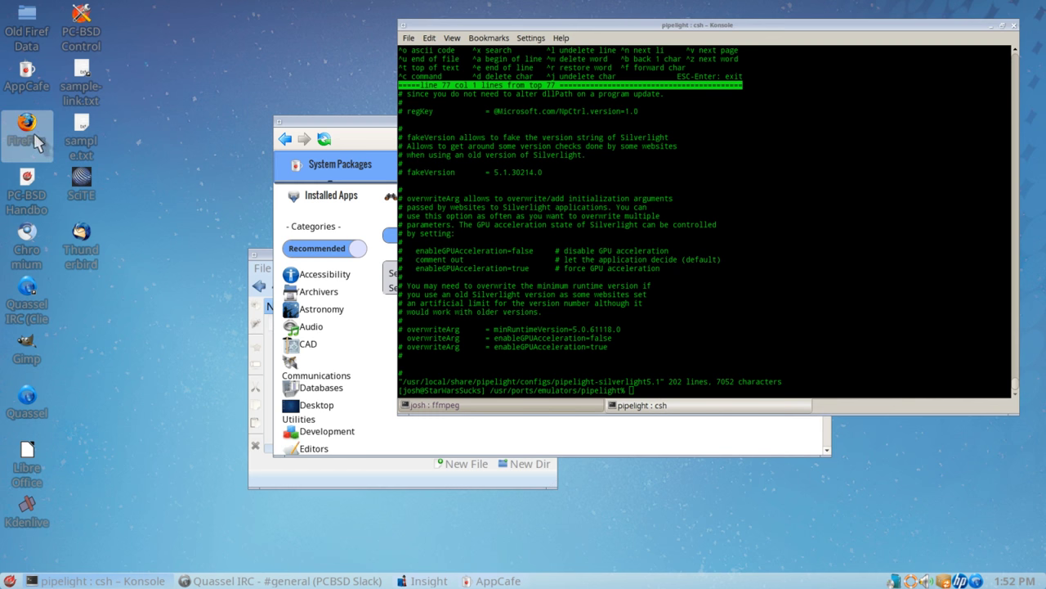
left_click(359, 128)
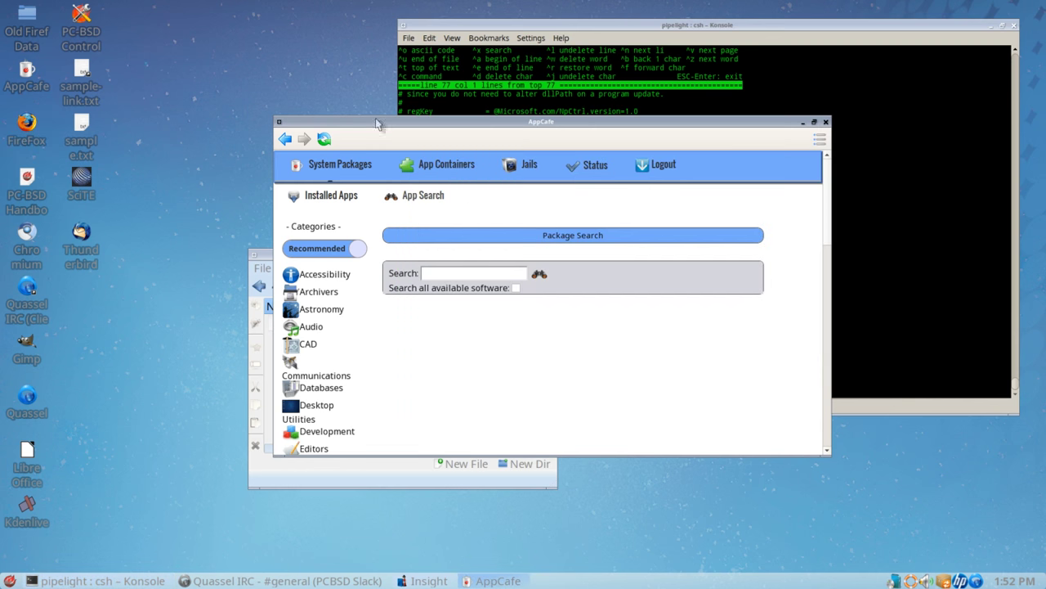
left_click(826, 121)
left_click(311, 253)
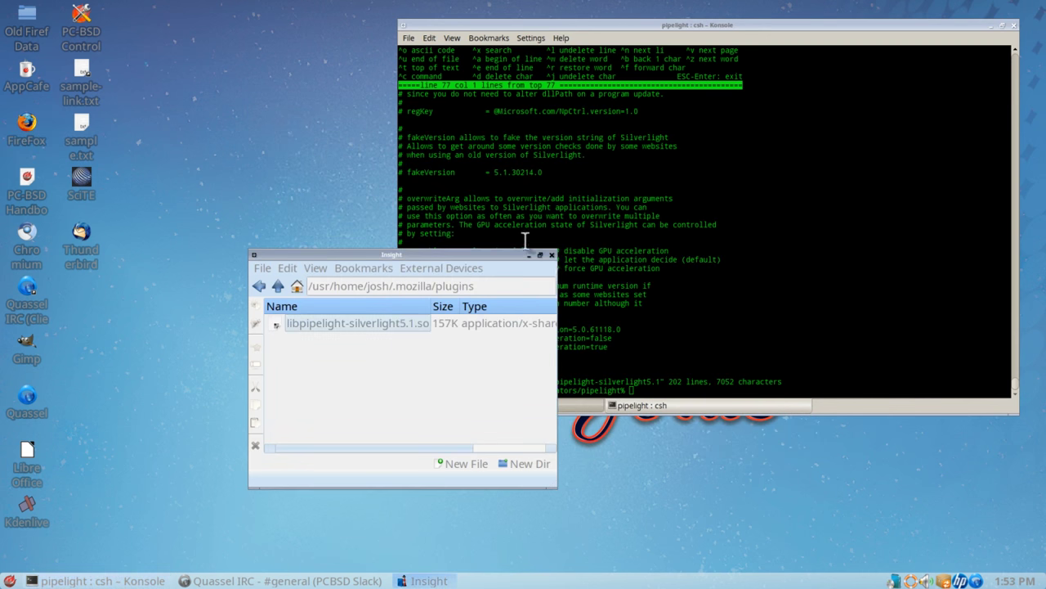
left_click(552, 255)
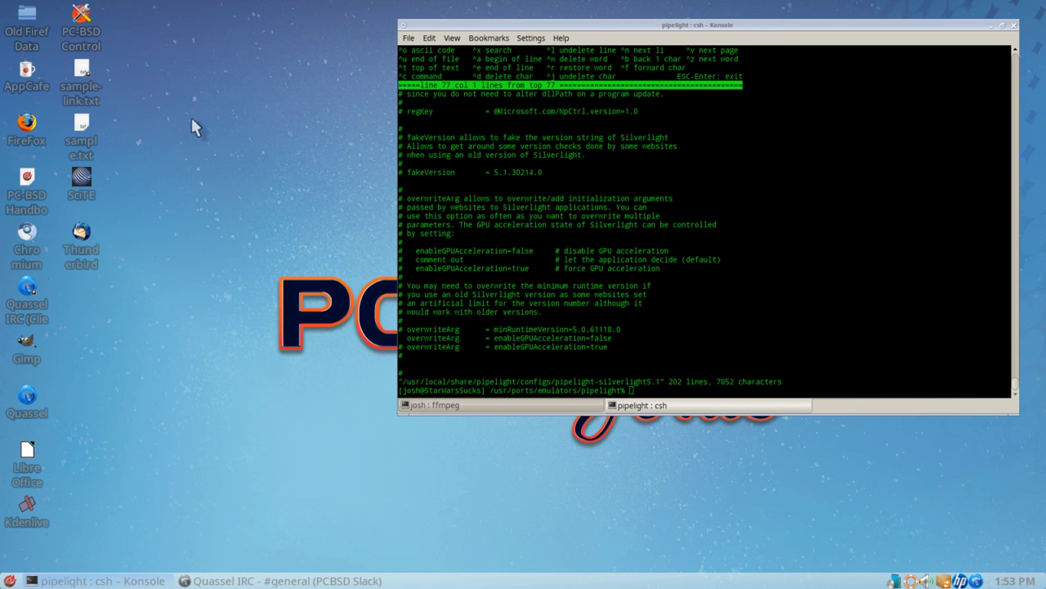
Launch Firefox and go to netflix.com.
left_click(27, 131)
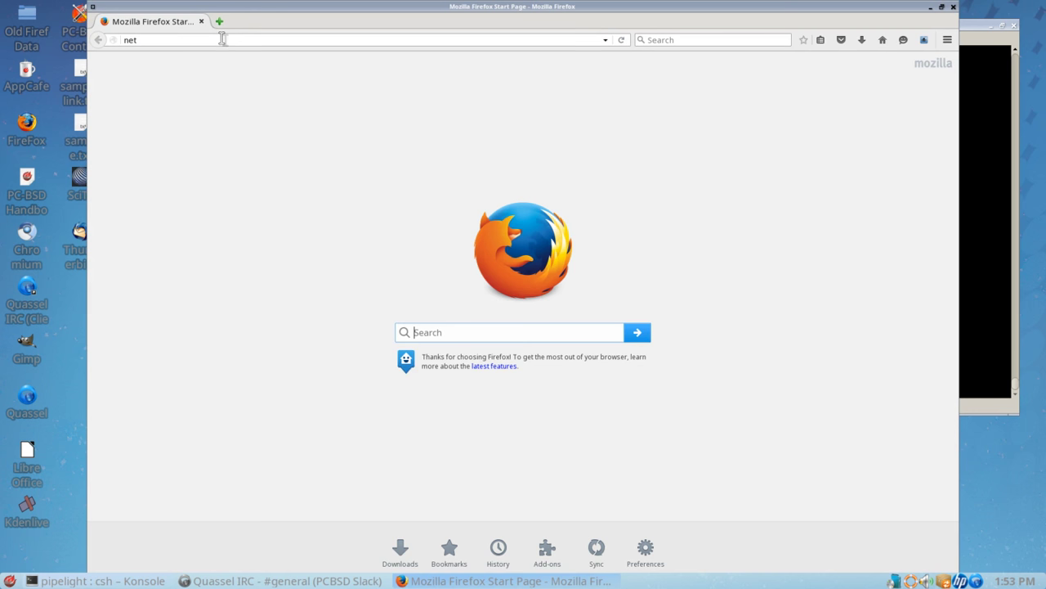
left_click(222, 38)
type("netflix.com/")
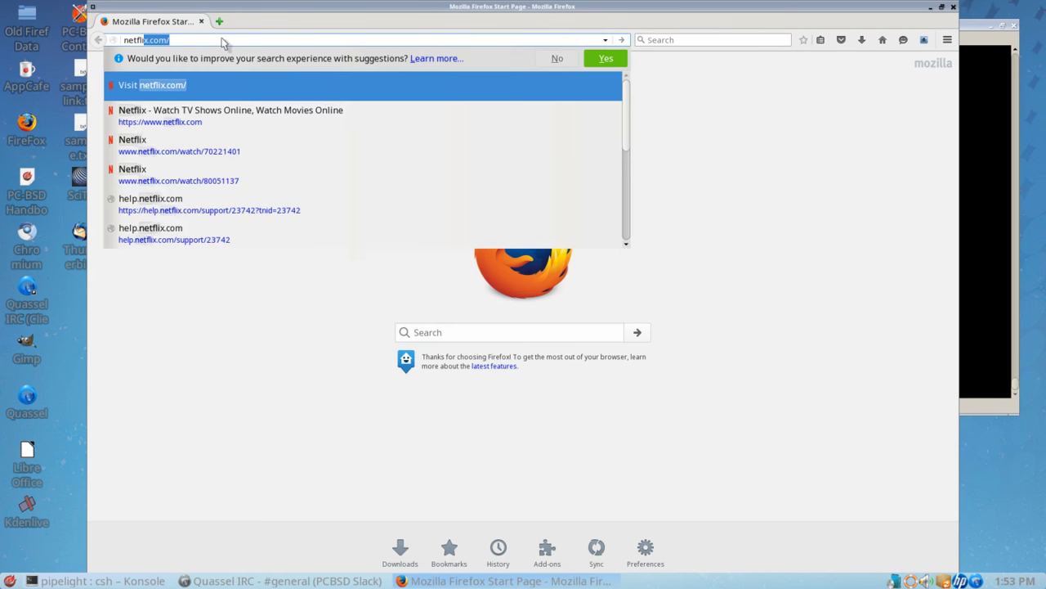
key("Return")
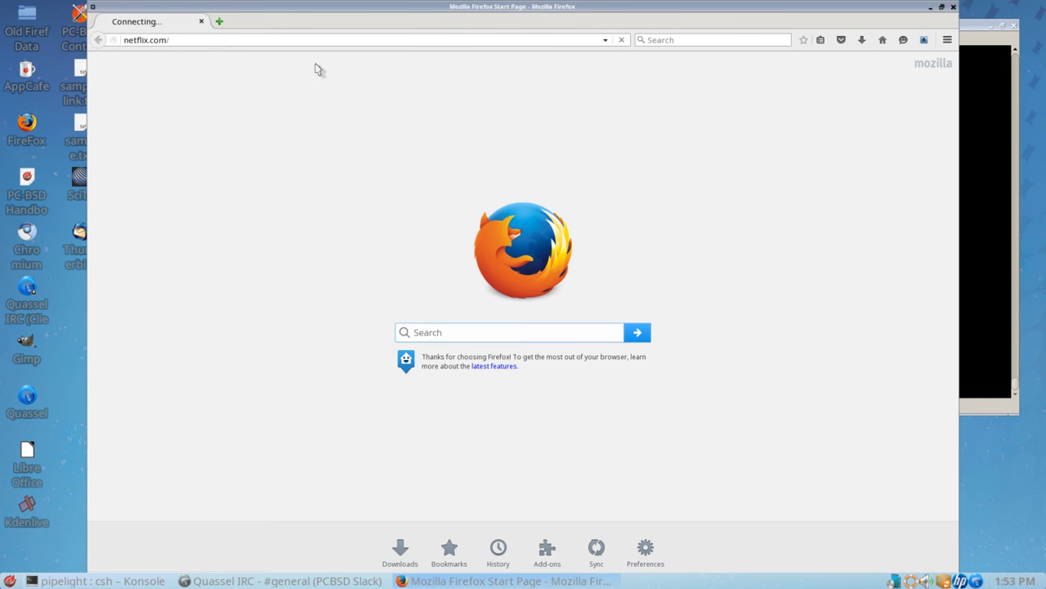
Play Fuller House from the Continue Watching row on Netflix and lower the player's volume.
scroll(173, 354, "down", 1)
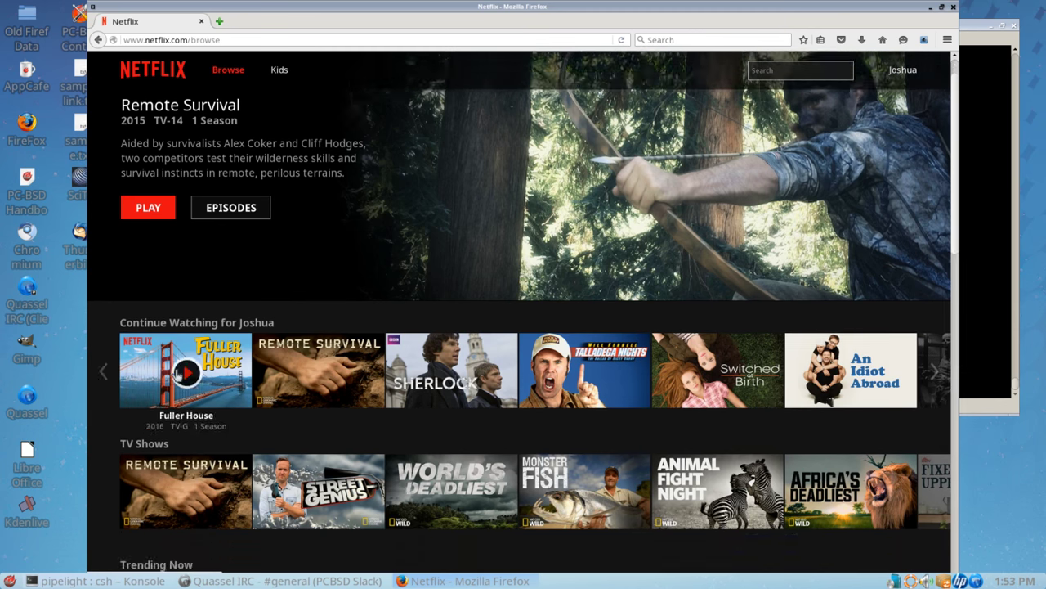
left_click(182, 372)
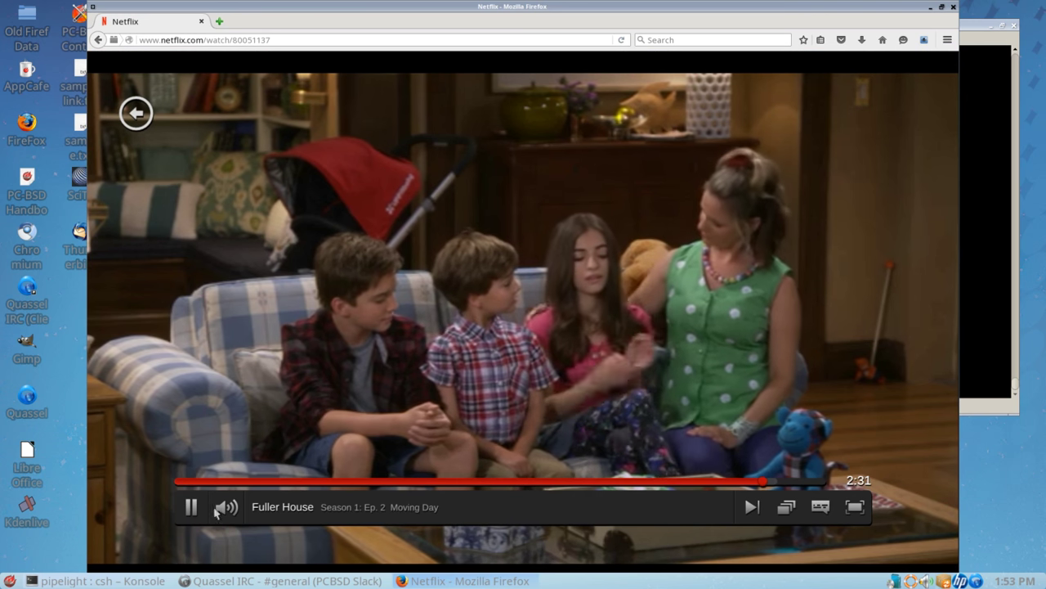
mouse_move(228, 509)
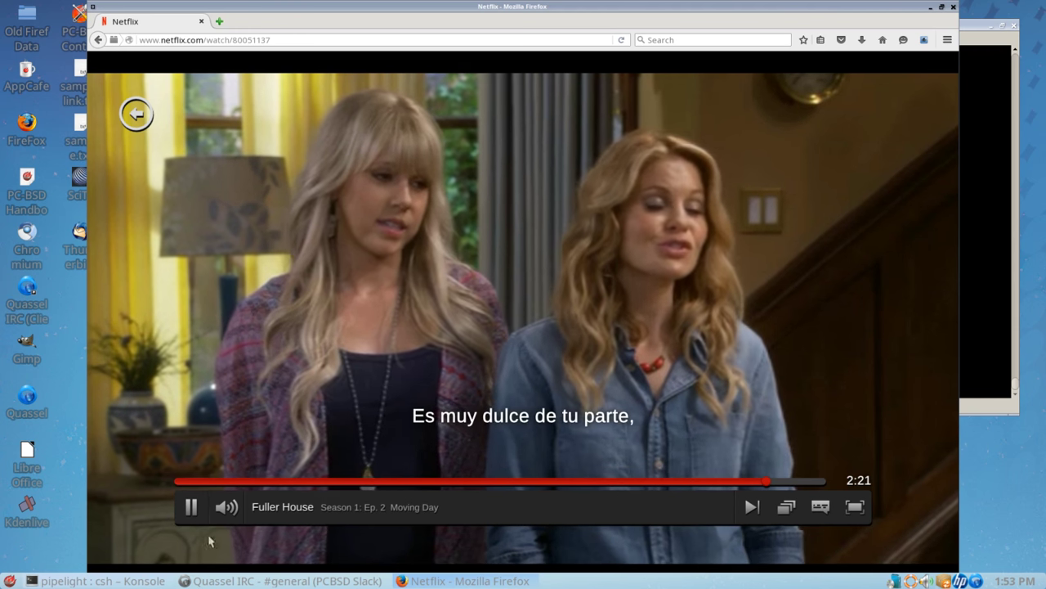
mouse_move(227, 394)
left_mouse_down()
mouse_move(227, 426)
mouse_move(226, 404)
left_mouse_up()
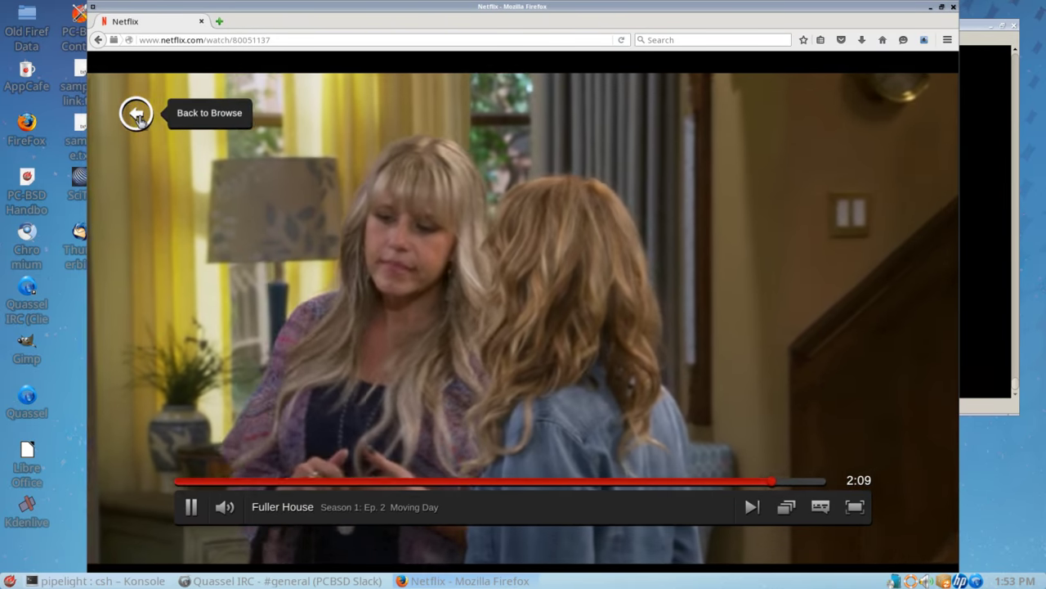
Leave the episode for the Netflix browse page and close the Netflix tab to exit Firefox.
left_click(139, 116)
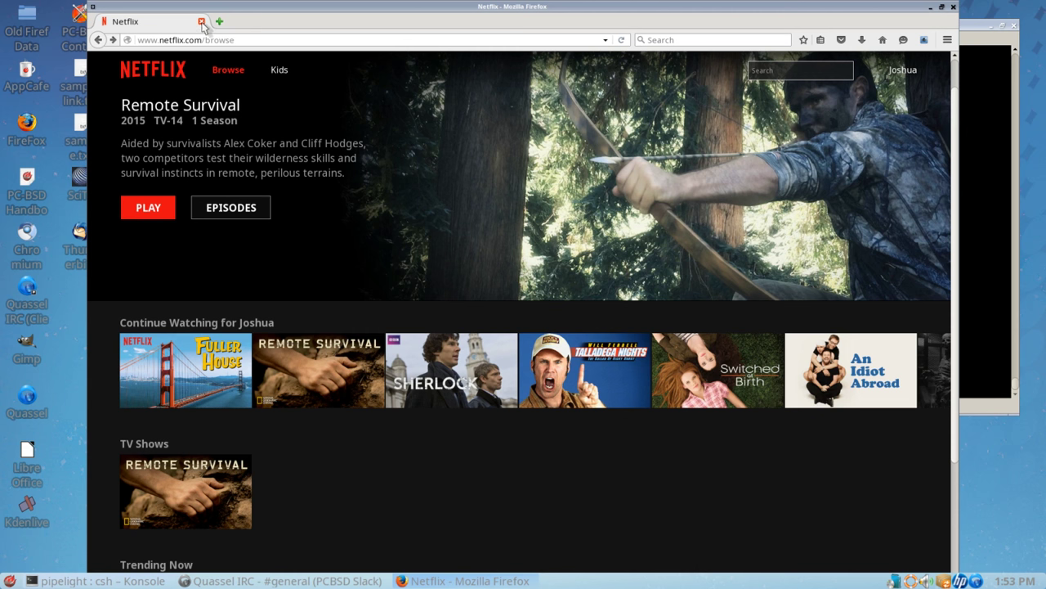
left_click(201, 21)
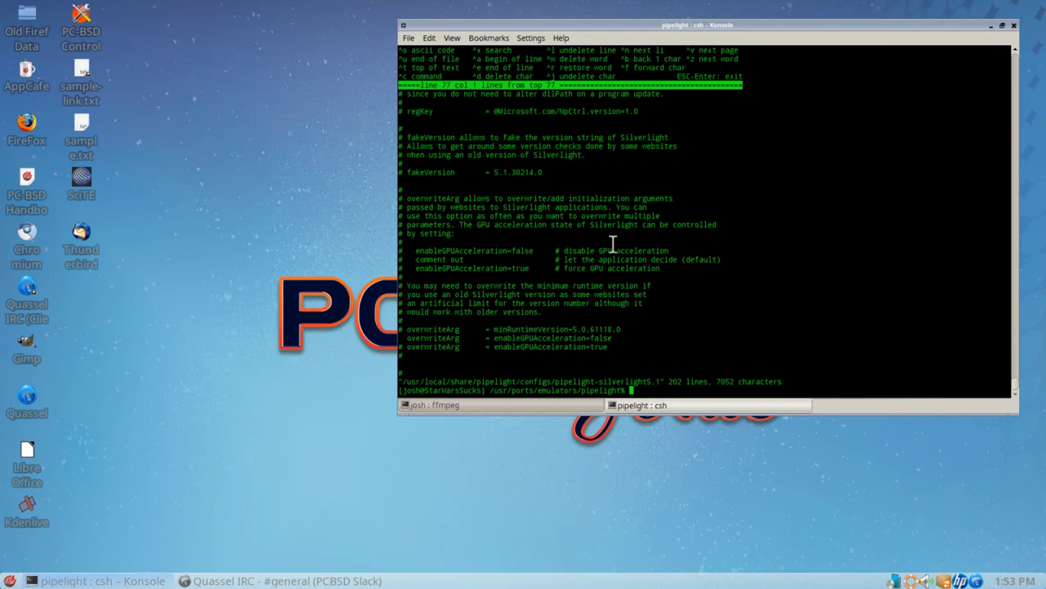